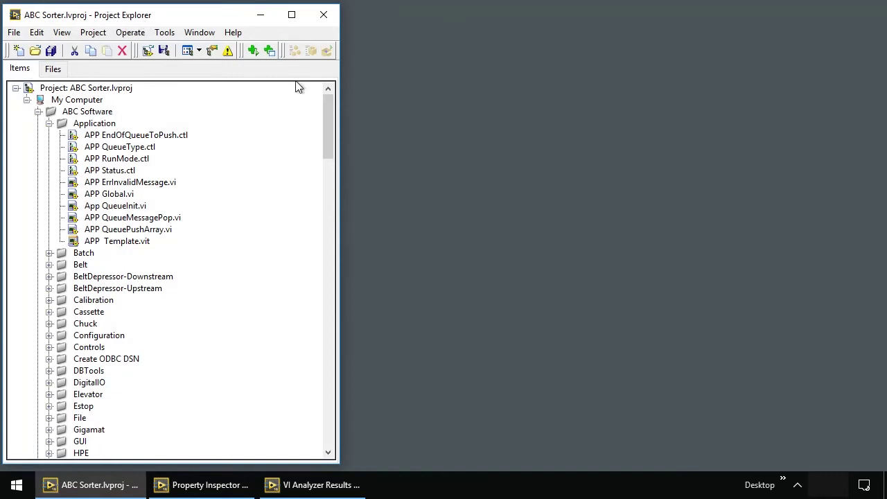
# Select the Read accessor VIs from Read ActiveSlotNum (0 based).vi through Read Time Stamp.vi
pyautogui.moveTo(329, 113); pyautogui.dragTo(331, 289)
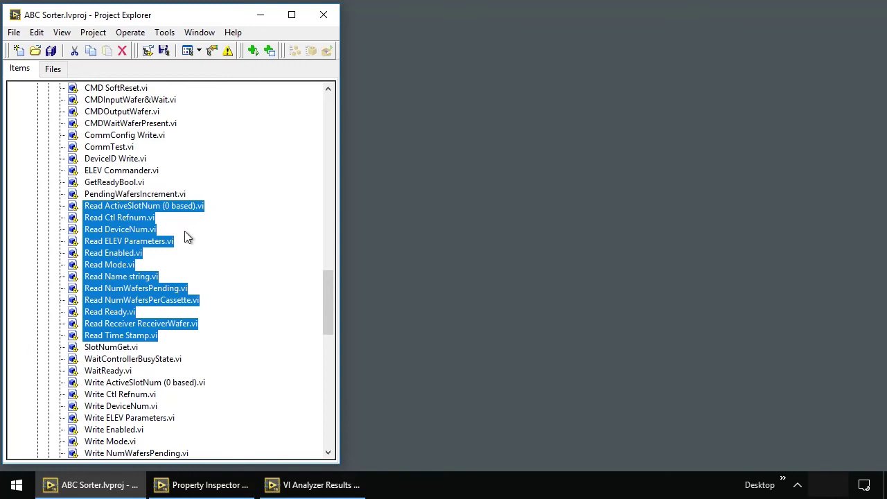
pyautogui.hotkey('ctrl', 'f')
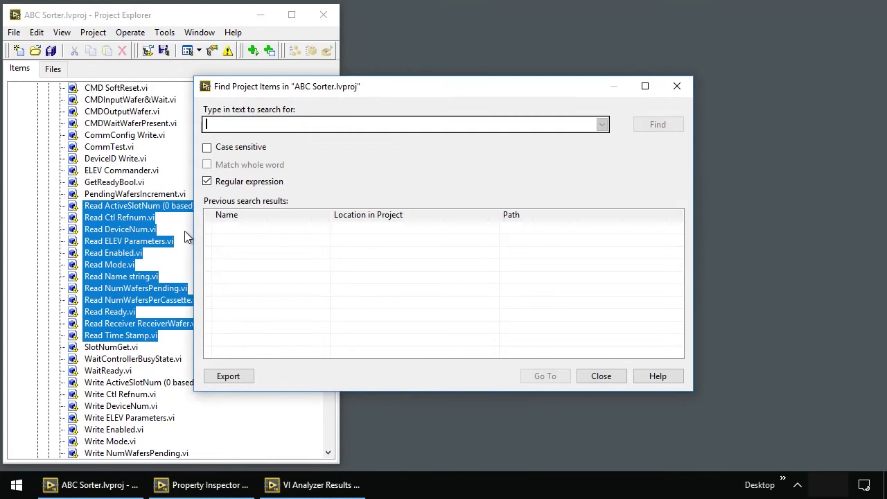
pyautogui.write('^re')
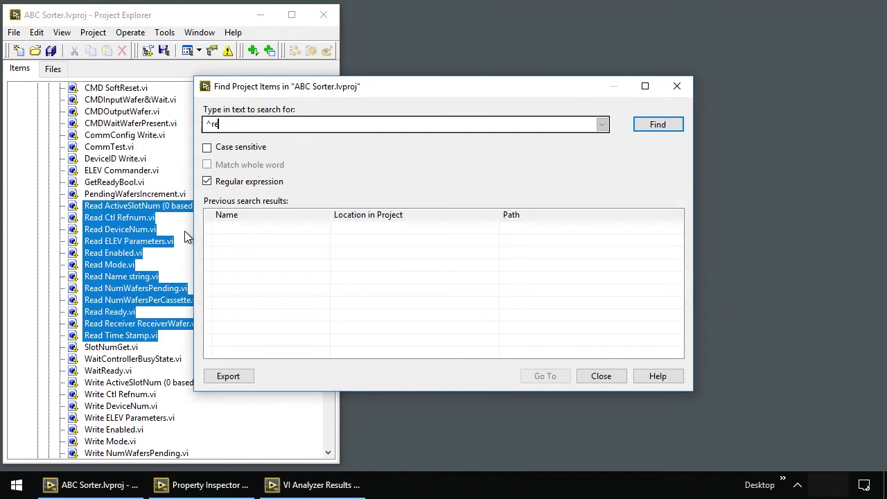
pyautogui.write('ad')
pyautogui.click(655, 129)
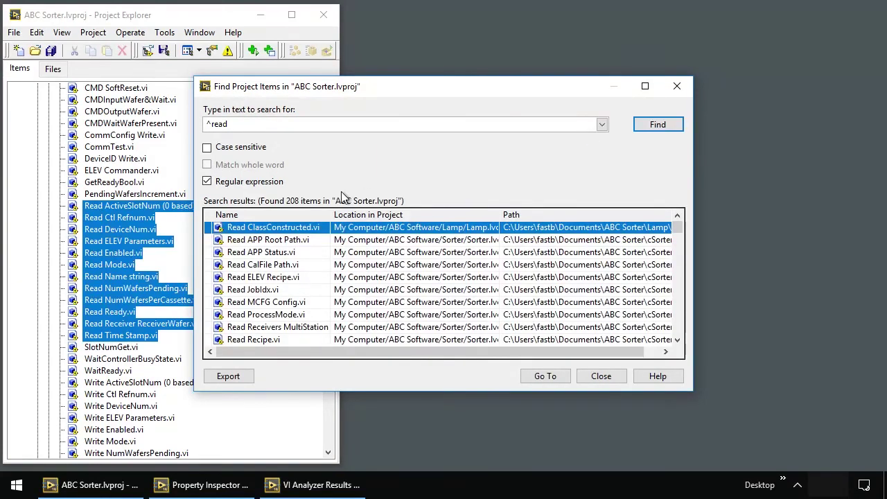
pyautogui.click(327, 244)
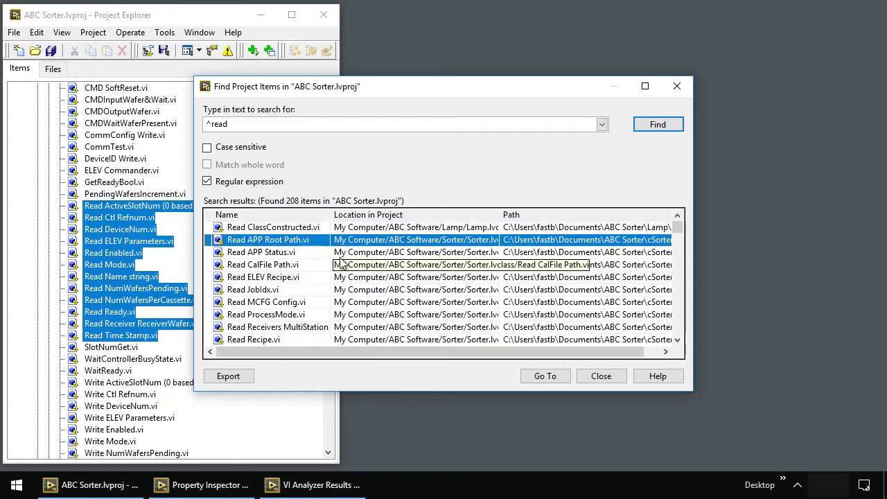
pyautogui.click(343, 255)
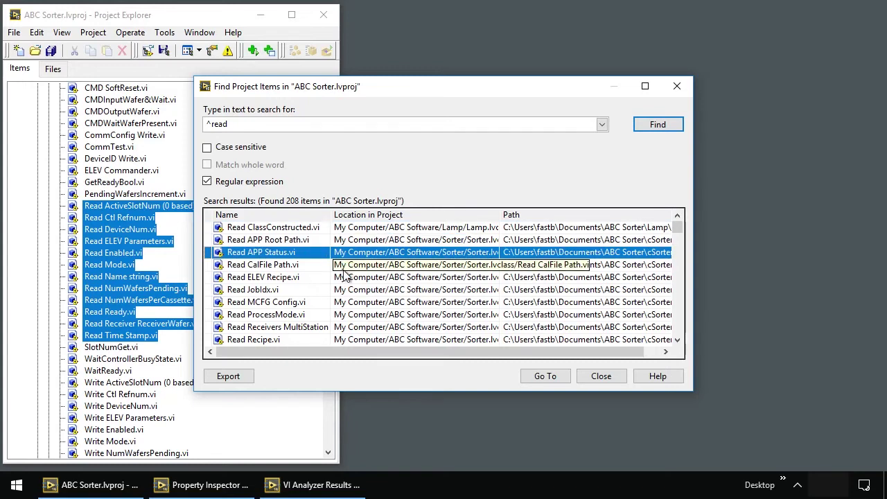
pyautogui.click(602, 377)
# Run Analyze VIs on the selected Read VIs and bring the VI Analyzer Results Window forward
pyautogui.rightClick(137, 336)
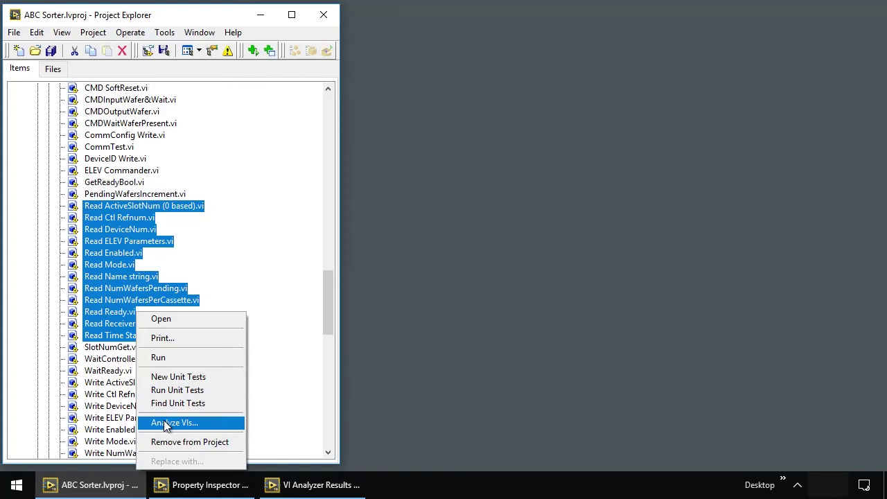
pyautogui.click(333, 294)
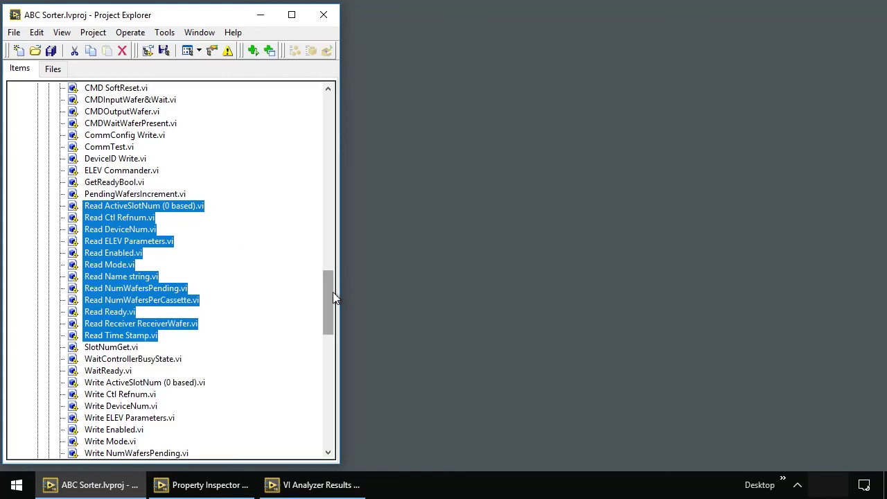
pyautogui.click(317, 485)
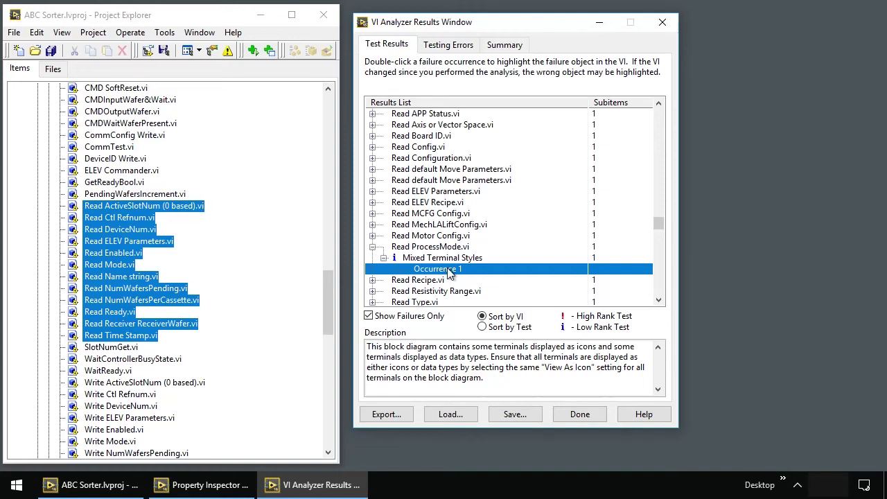
# Inspect Read ProcessMode.vi's Mixed Terminal Styles failure, close it with Defer Decision, and minimize the results
pyautogui.doubleClick(447, 269)
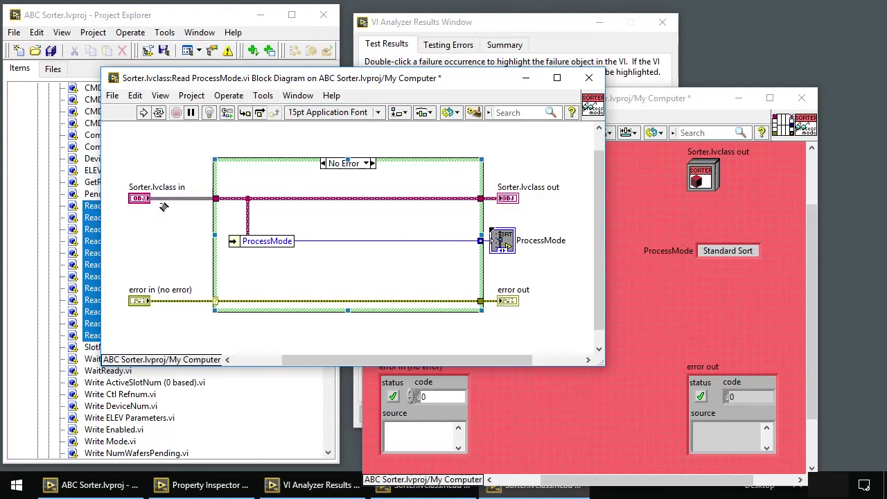
pyautogui.click(540, 239)
pyautogui.hotkey('ctrl', 'e')
pyautogui.hotkey('ctrl', 'w')
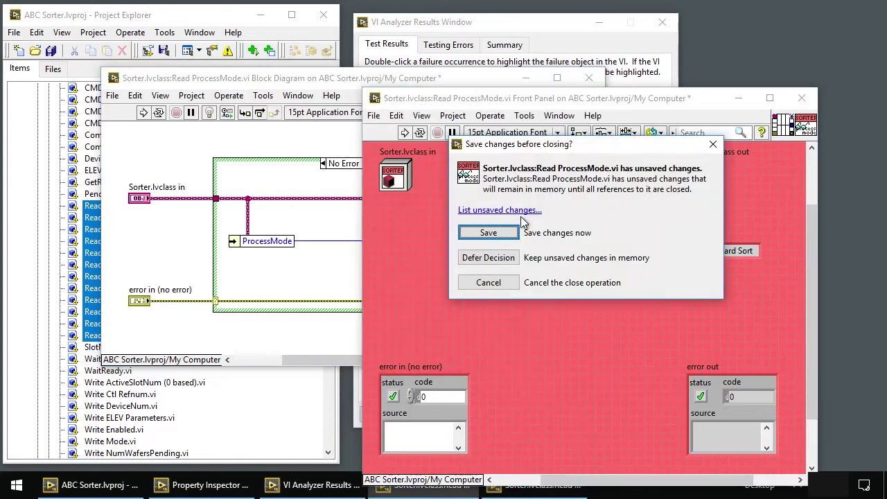
pyautogui.click(508, 258)
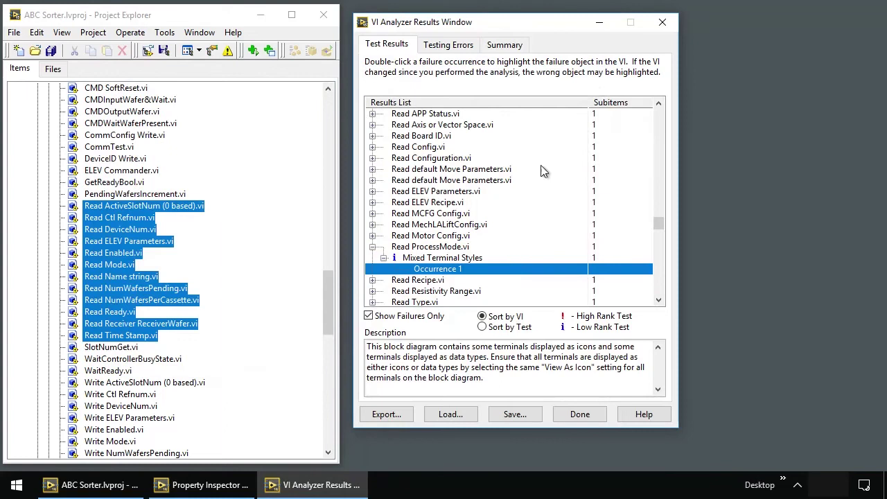
pyautogui.click(600, 22)
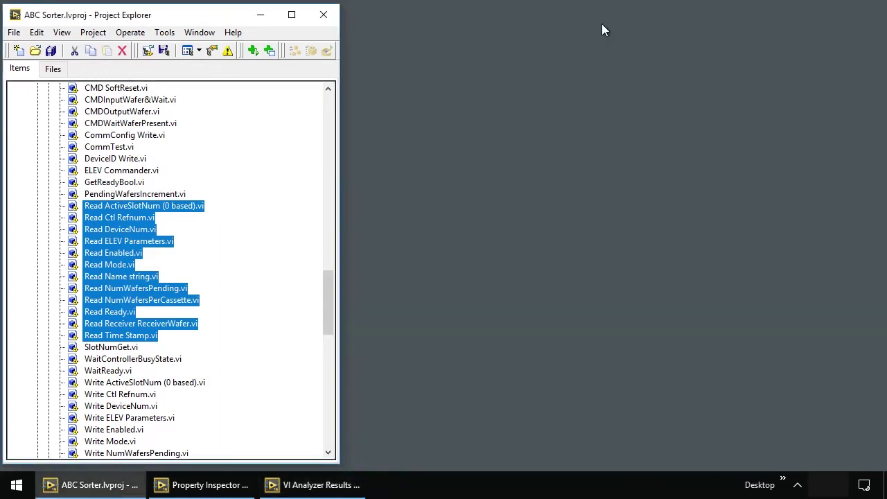
# Scroll the project tree to the top and bring Property Inspector forward listing 1718 items
pyautogui.moveTo(327, 285); pyautogui.dragTo(319, 101)
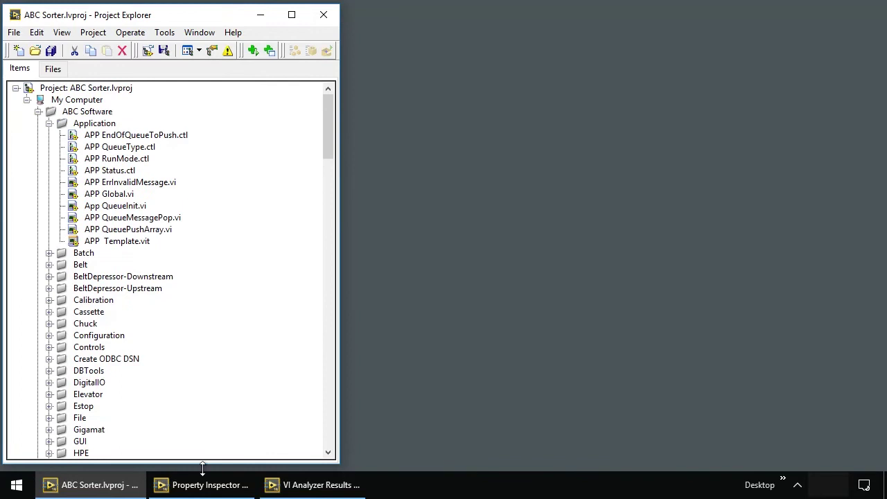
pyautogui.click(199, 489)
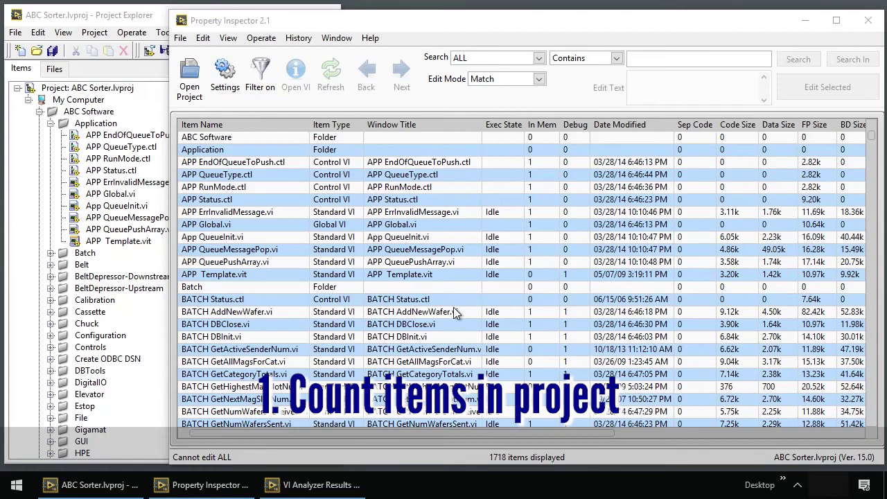
# Exclude Control VI, Global VI, Class Private Data, Folder, Document and Other types, leaving 1236 items
pyautogui.click(235, 83)
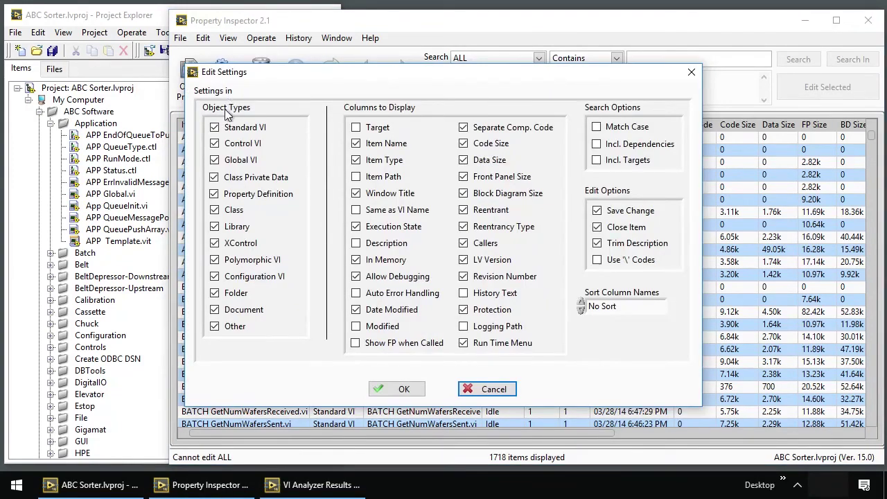
pyautogui.click(214, 144)
pyautogui.click(214, 160)
pyautogui.click(214, 177)
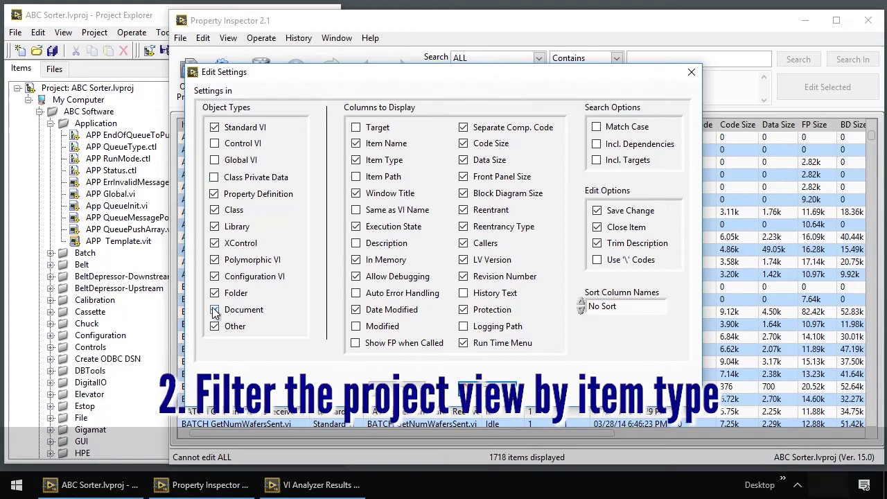
pyautogui.click(214, 293)
pyautogui.click(214, 309)
pyautogui.click(215, 326)
pyautogui.click(398, 385)
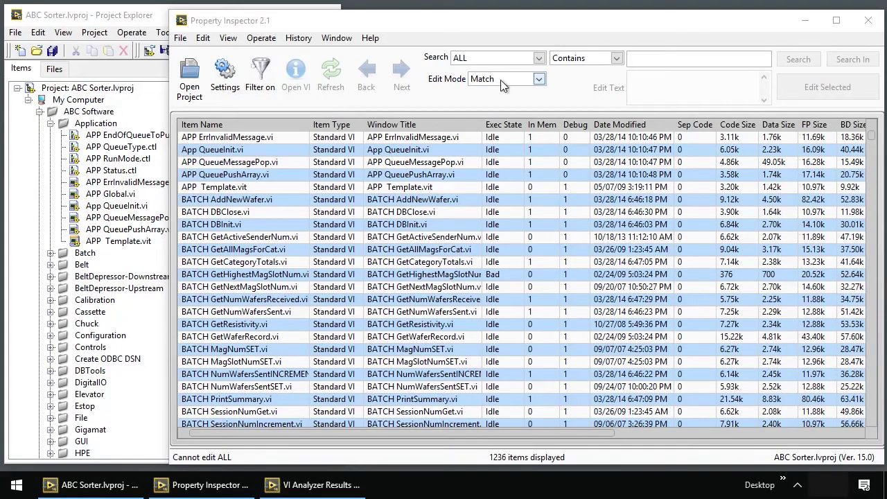
# Filter the list to items whose Window Title contains .lvclass
pyautogui.click(538, 58)
pyautogui.moveTo(569, 138); pyautogui.dragTo(569, 263)
pyautogui.click(491, 280)
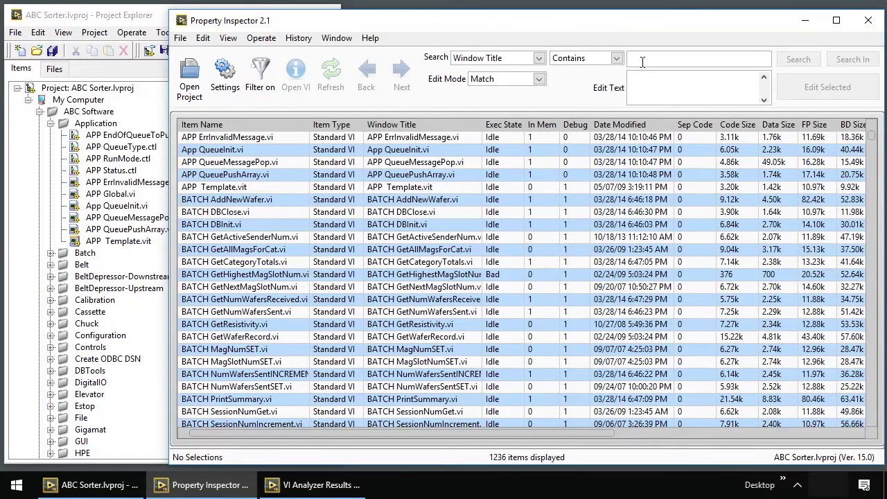
pyautogui.write('.N')
pyautogui.write('vclass')
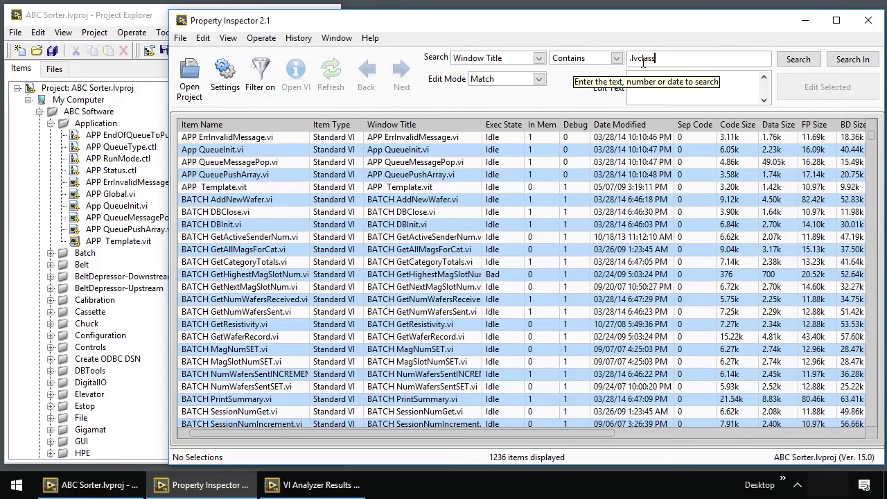
pyautogui.click(797, 60)
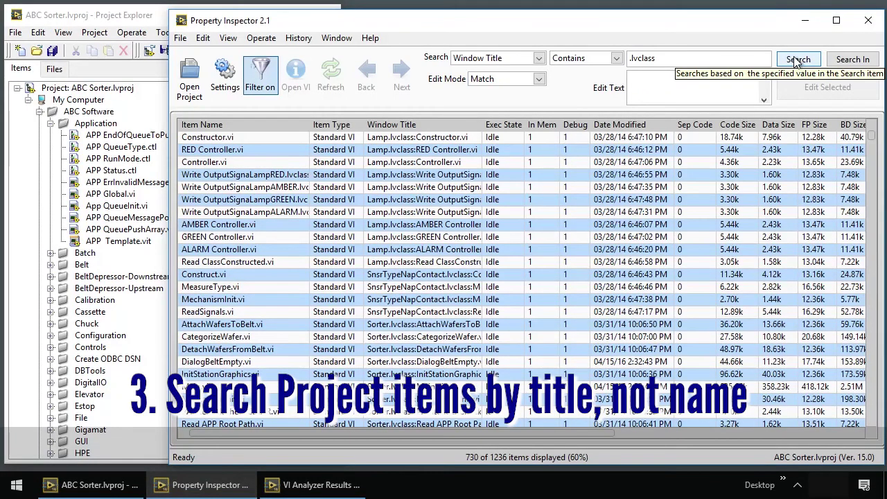
# Narrow those results to Item Names starting with 'read', leaving 179 items
pyautogui.click(539, 60)
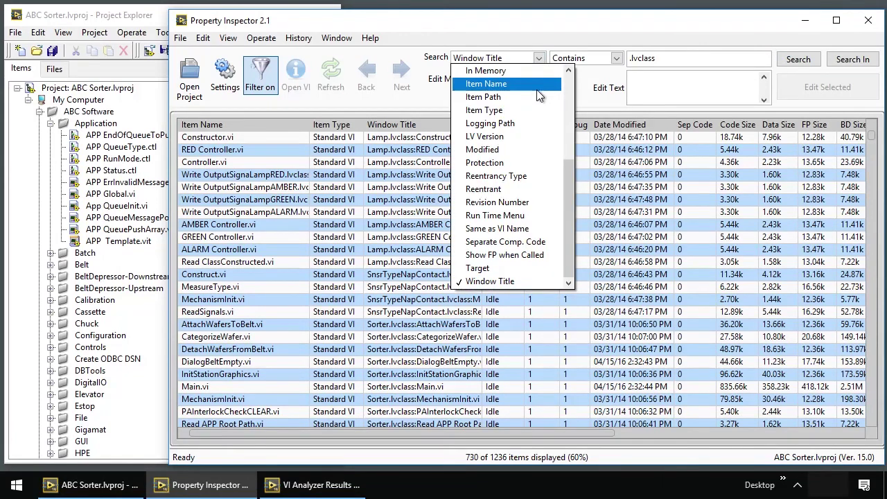
pyautogui.click(535, 89)
pyautogui.click(616, 58)
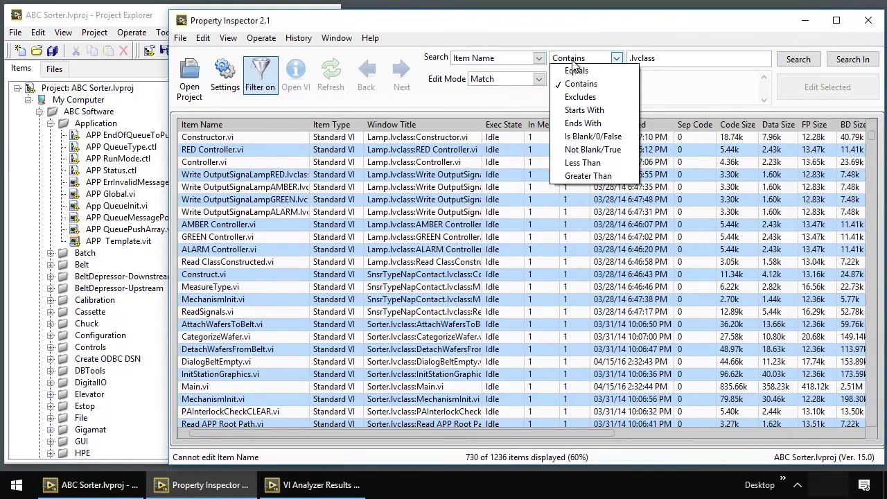
pyautogui.click(585, 111)
pyautogui.moveTo(667, 66); pyautogui.dragTo(618, 59)
pyautogui.write('read')
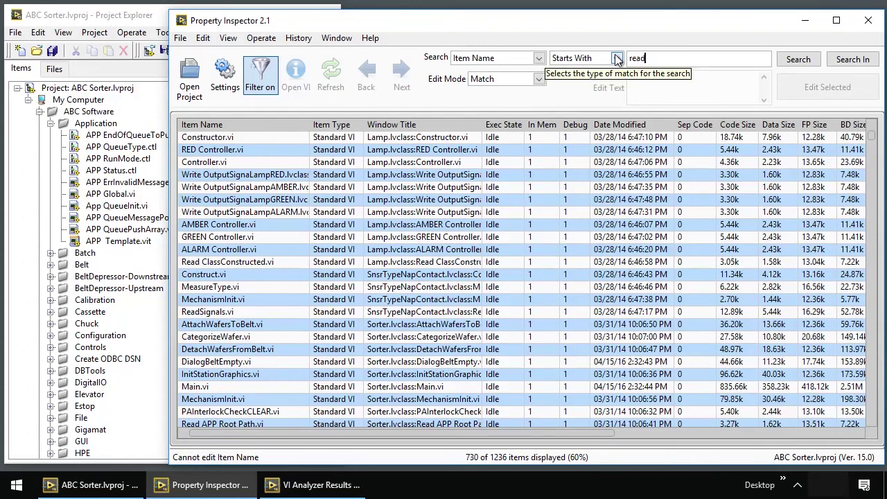
pyautogui.click(850, 60)
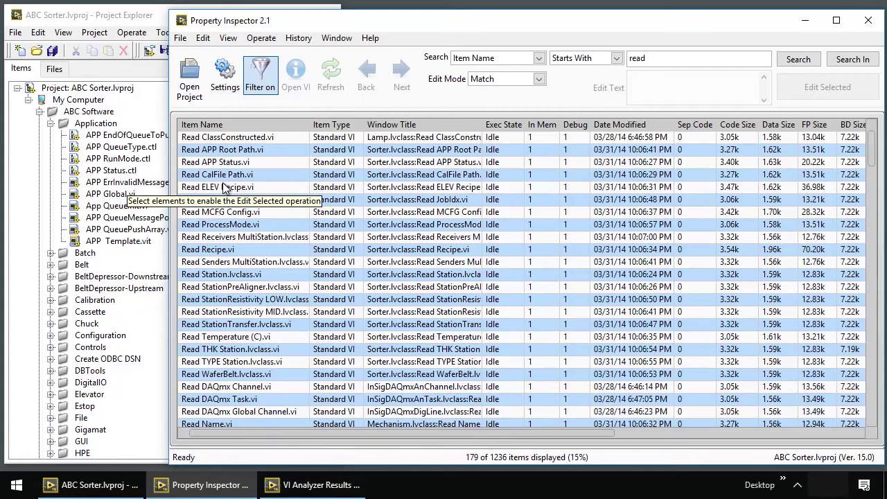
# Maximize Property Inspector and open block diagrams of the first 15 Read VIs, through Read StationResistivity MID.lvclass.vi
pyautogui.click(837, 21)
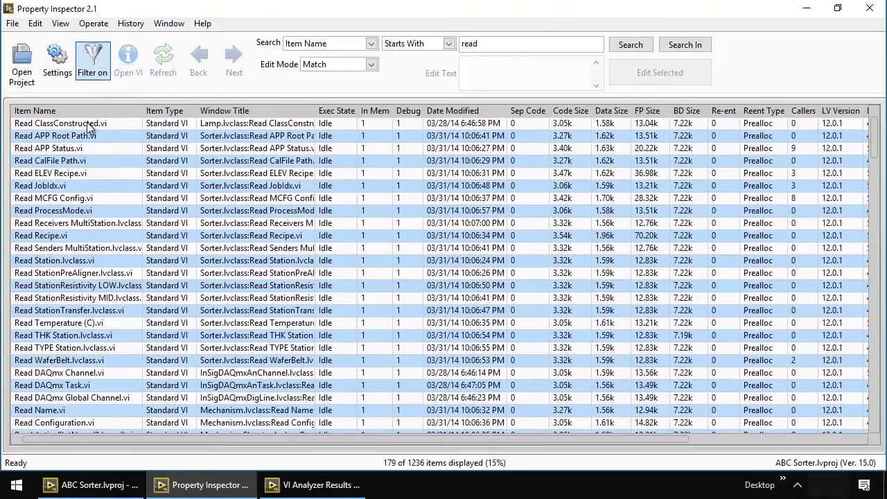
pyautogui.click(90, 123)
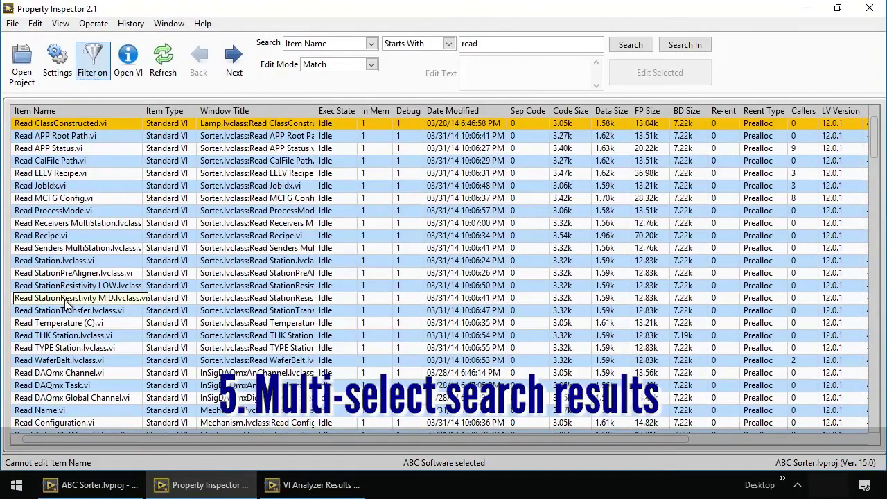
pyautogui.keyDown('shift'); pyautogui.click(65, 298); pyautogui.keyUp('shift')
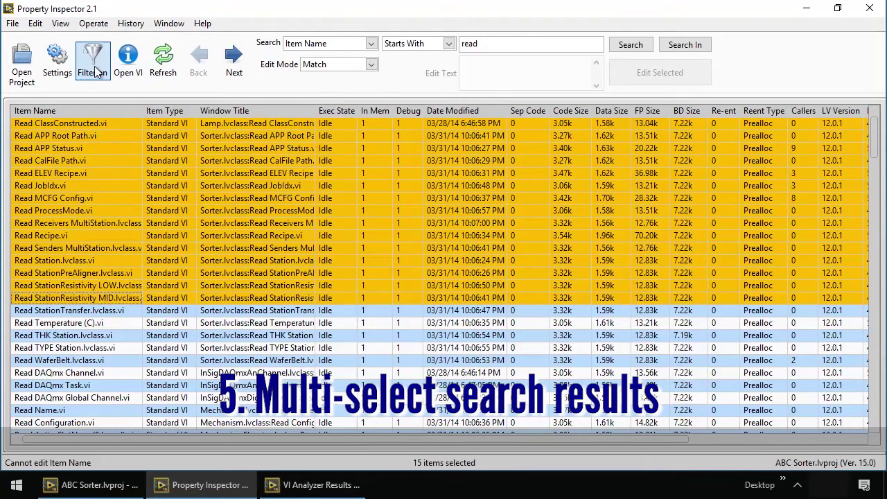
pyautogui.click(93, 23)
pyautogui.click(111, 50)
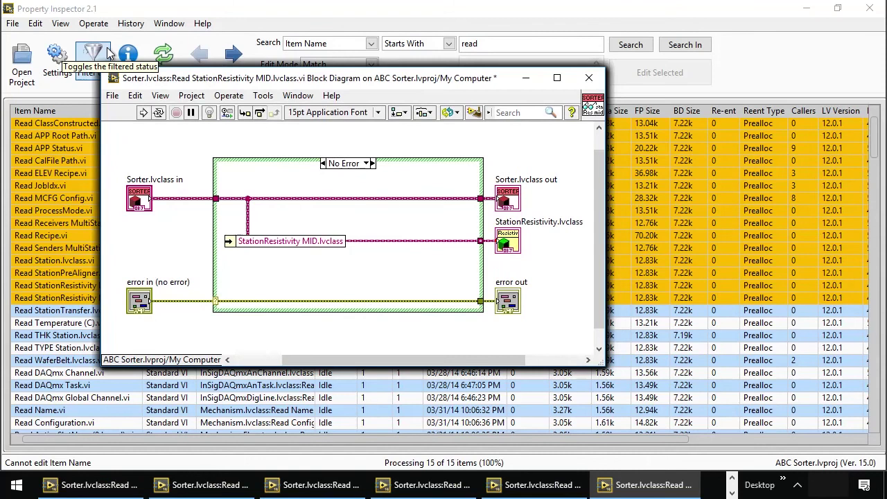
# Cycle through the opened Read VI diagrams, stopping on Read ProcessMode to select its ProcessMode indicator label
pyautogui.scroll(-1, 109, 54)
pyautogui.scroll(-1, 108, 54)
pyautogui.scroll(-1, 109, 54)
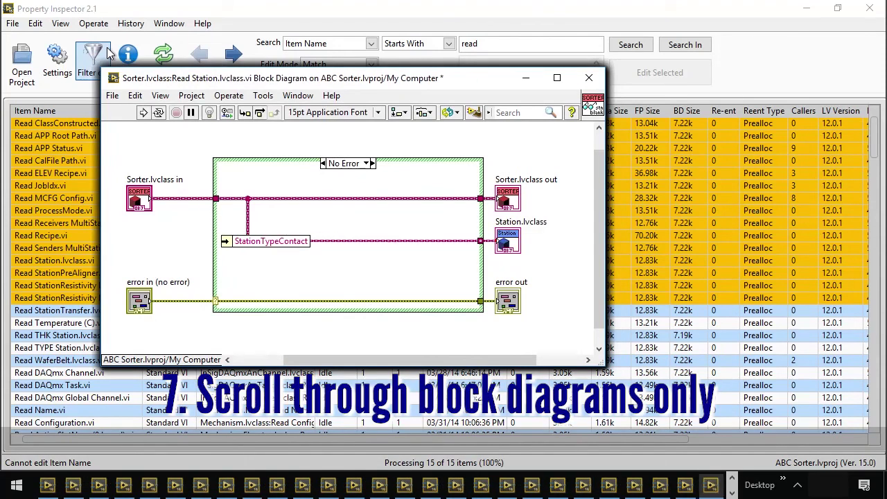
pyautogui.scroll(-3, 109, 54)
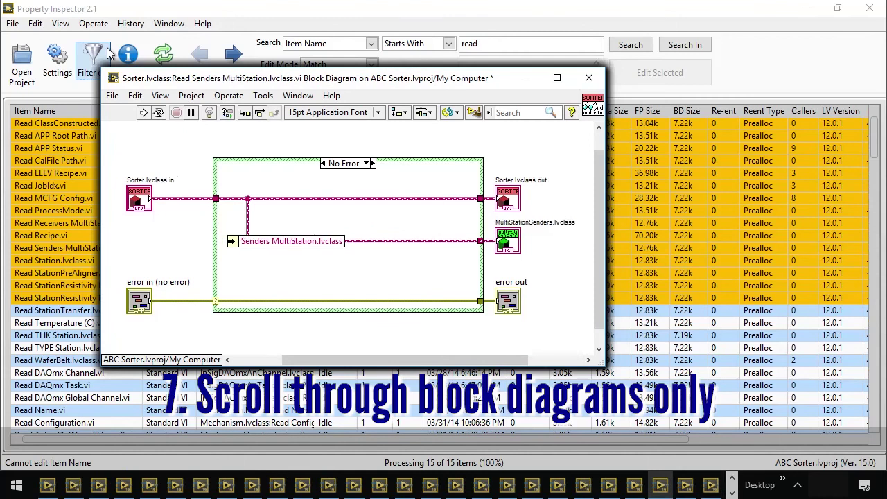
pyautogui.scroll(-1, 109, 54)
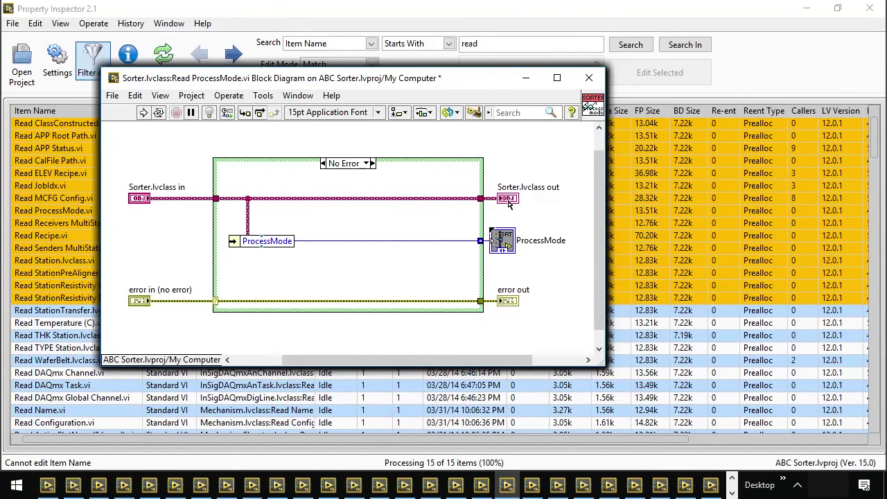
pyautogui.click(540, 240)
# Close all opened block diagram windows and pick Script Center Unbundle as the script file
pyautogui.click(170, 25)
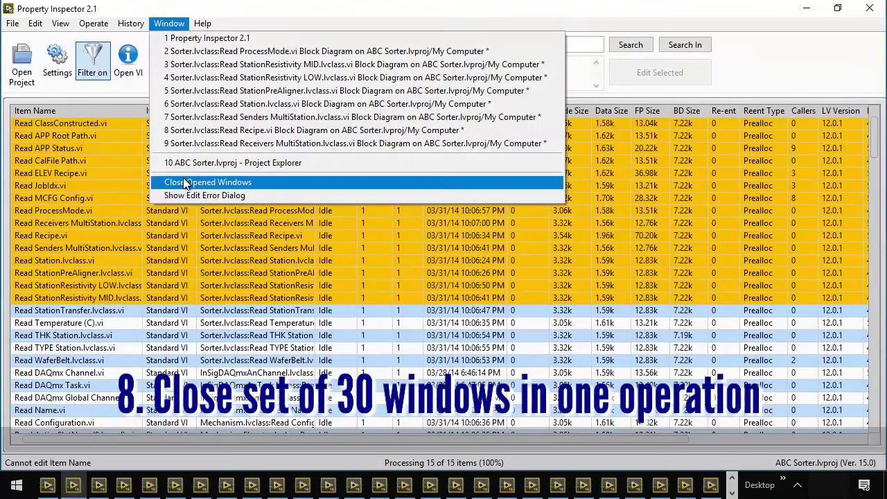
pyautogui.click(183, 180)
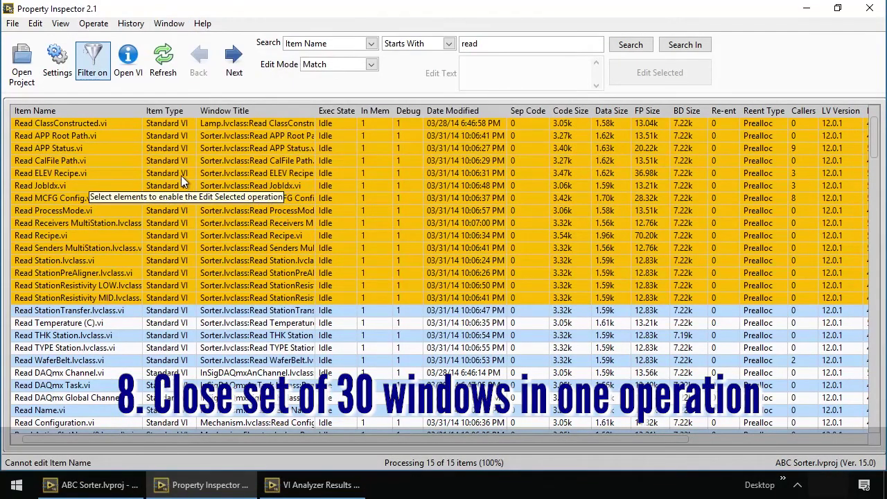
pyautogui.click(45, 27)
pyautogui.click(52, 117)
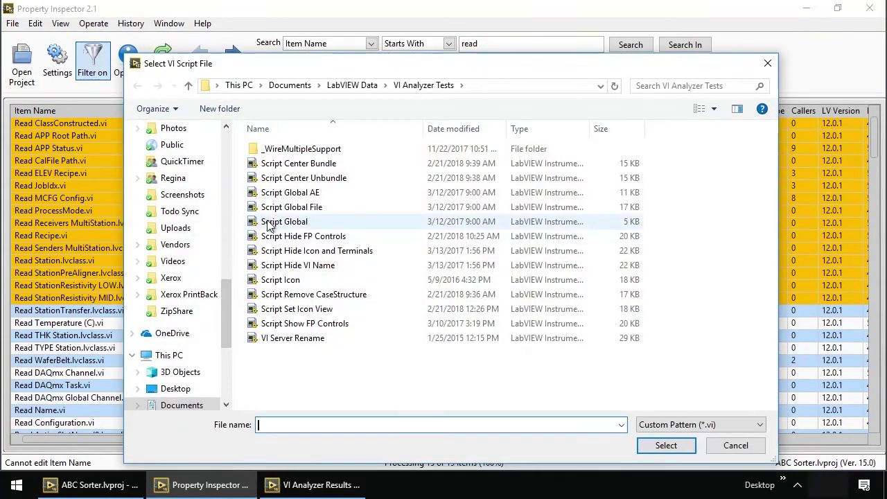
pyautogui.doubleClick(282, 178)
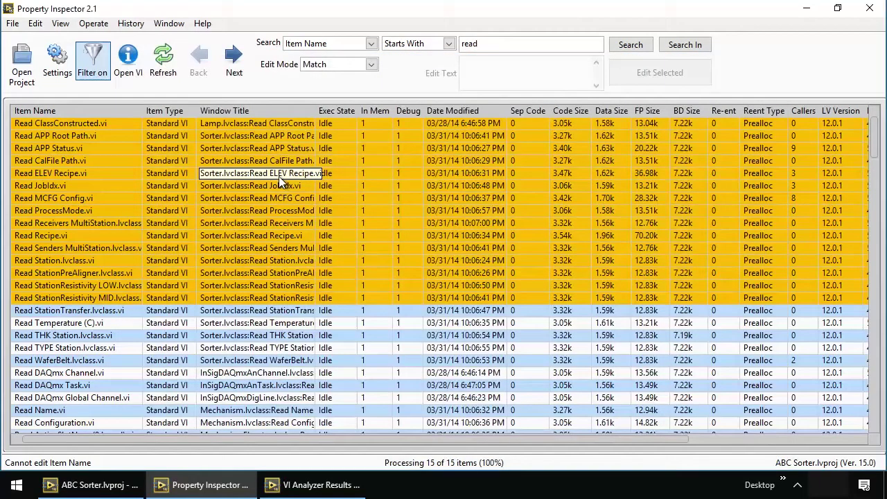
# Select all 179 listed Read VIs and run the Script Center Unbundle script on them
pyautogui.click(35, 25)
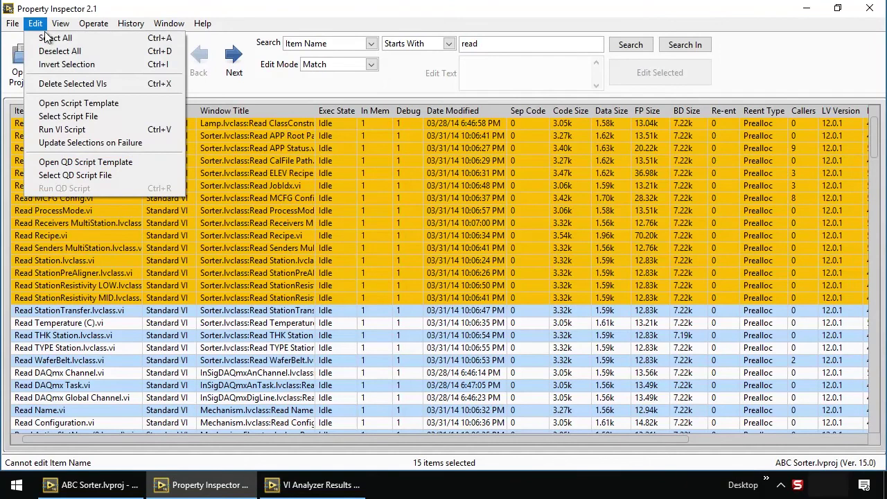
pyautogui.click(47, 38)
pyautogui.click(34, 25)
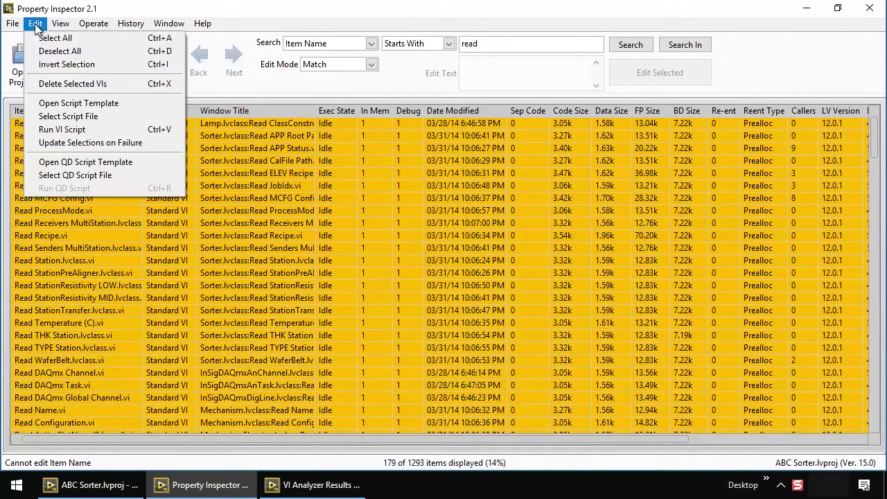
pyautogui.click(39, 130)
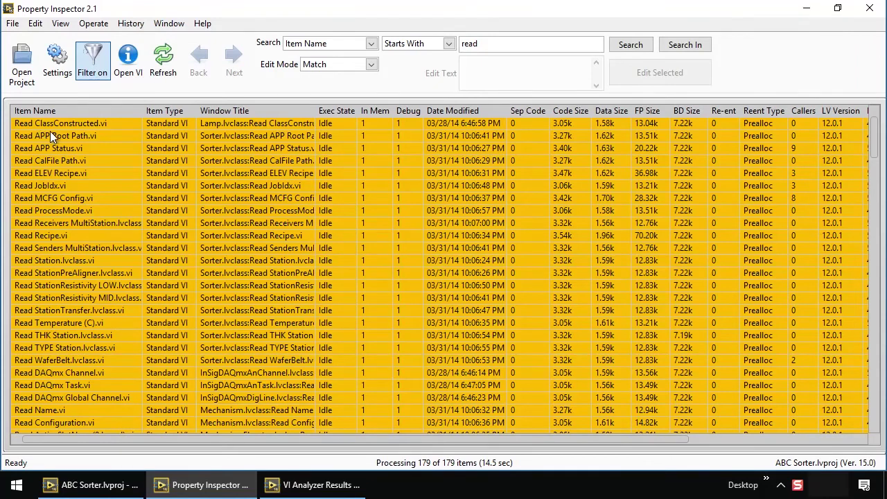
pyautogui.click(63, 125)
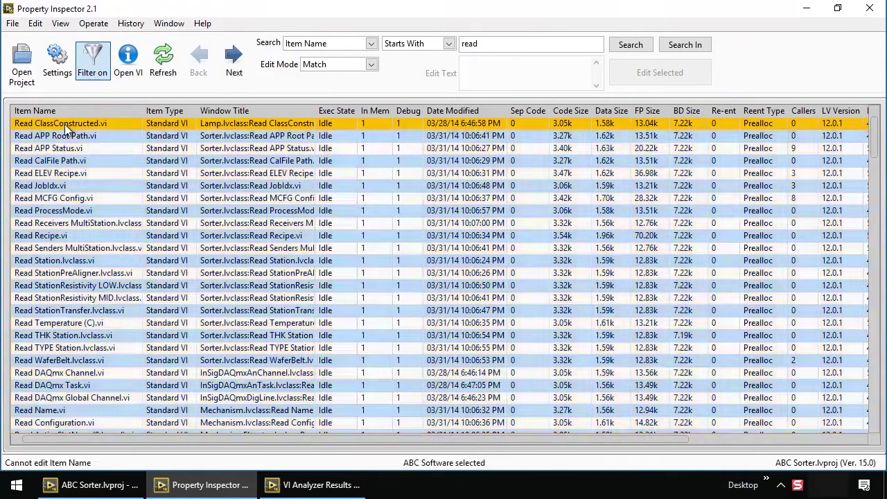
pyautogui.keyDown('shift'); pyautogui.click(102, 302); pyautogui.keyUp('shift')
pyautogui.click(92, 23)
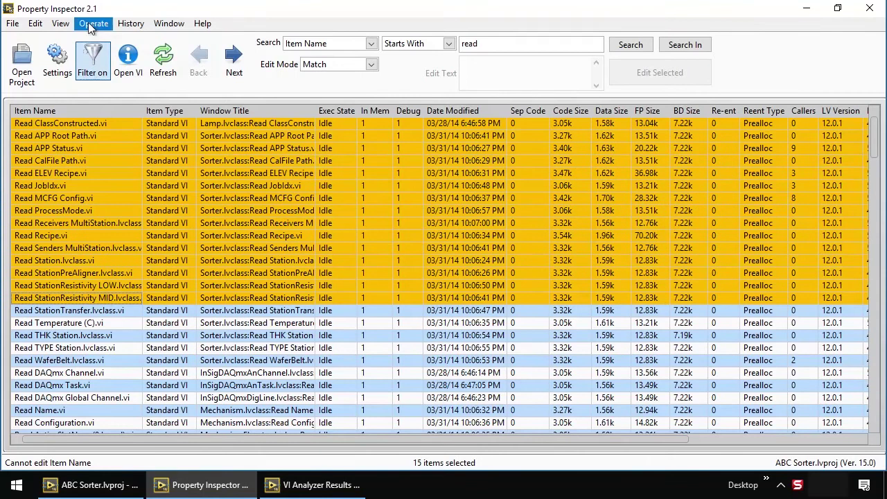
pyautogui.click(97, 52)
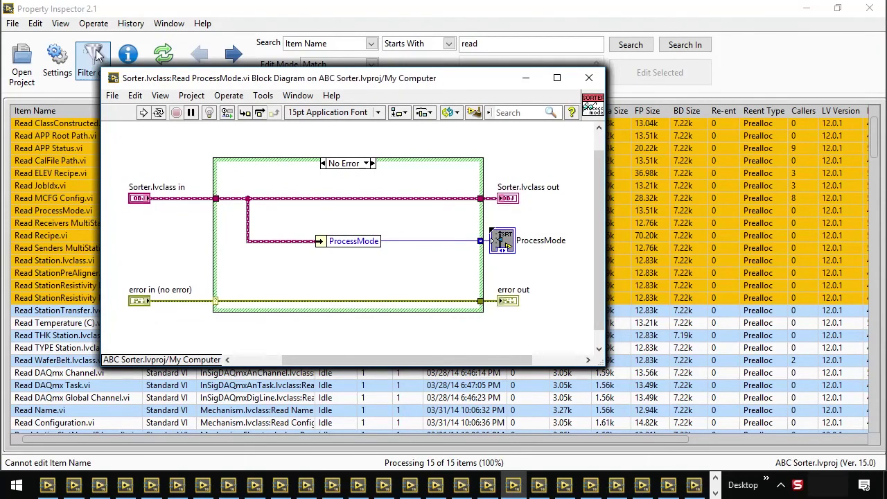
pyautogui.click(298, 159)
pyautogui.click(534, 246)
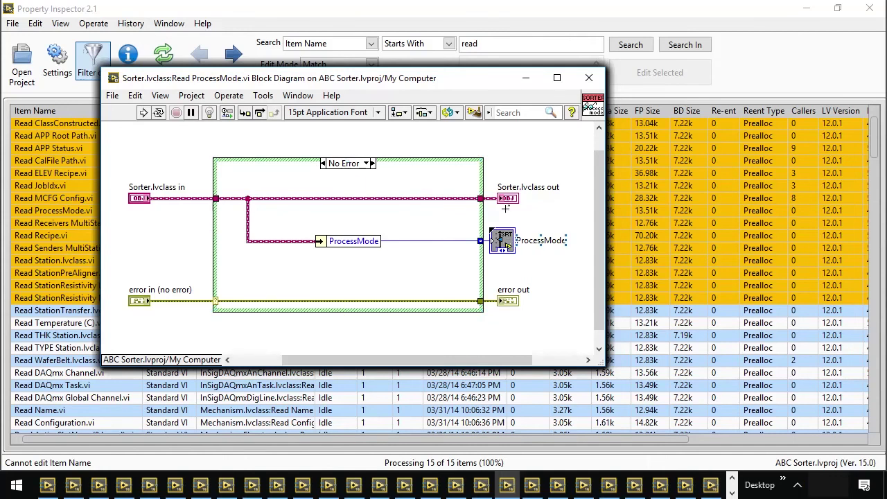
pyautogui.click(494, 190)
pyautogui.click(483, 187)
pyautogui.click(415, 176)
pyautogui.click(367, 159)
pyautogui.click(373, 164)
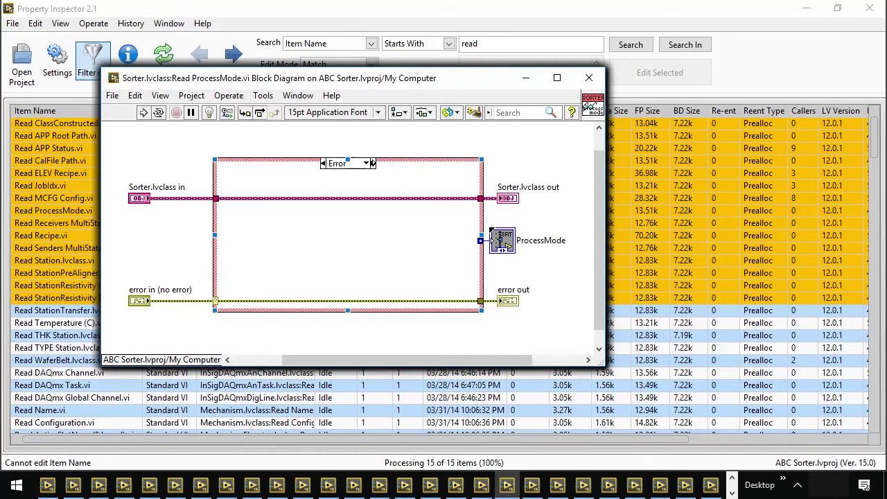
pyautogui.click(372, 163)
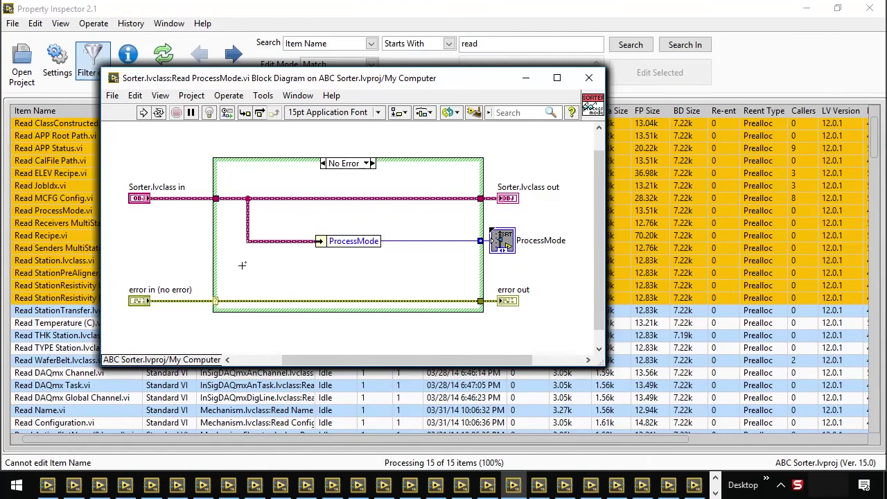
pyautogui.click(171, 24)
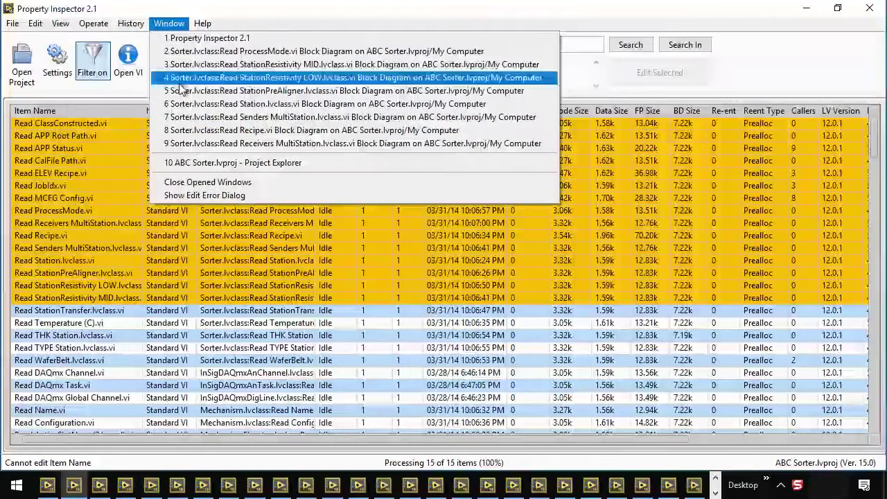
pyautogui.click(198, 184)
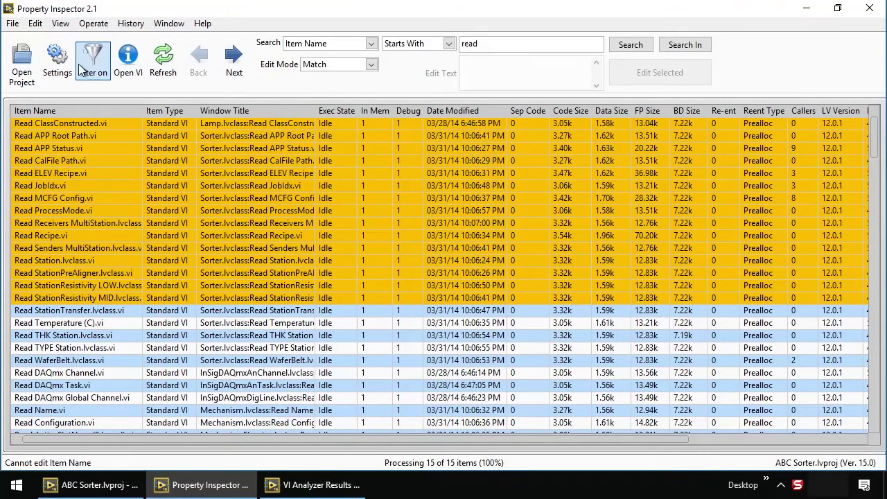
# Choose Move Labels as the Quick Drop script file
pyautogui.click(35, 23)
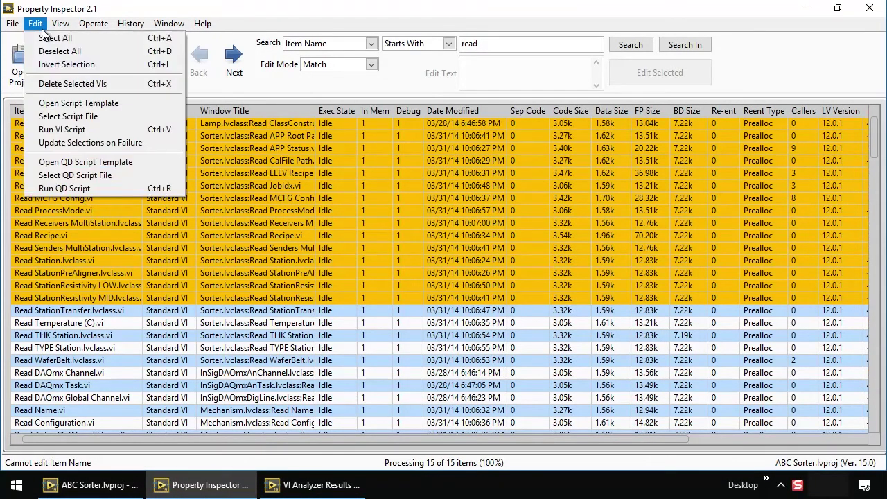
pyautogui.click(56, 172)
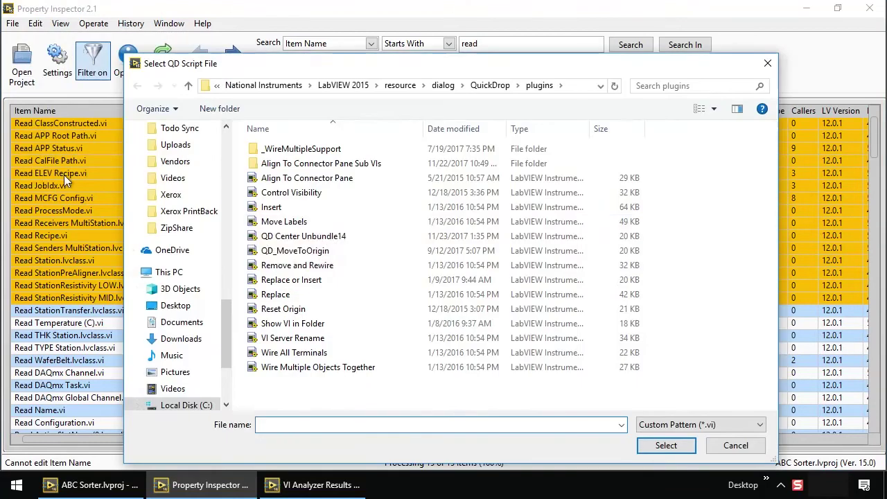
pyautogui.doubleClick(281, 223)
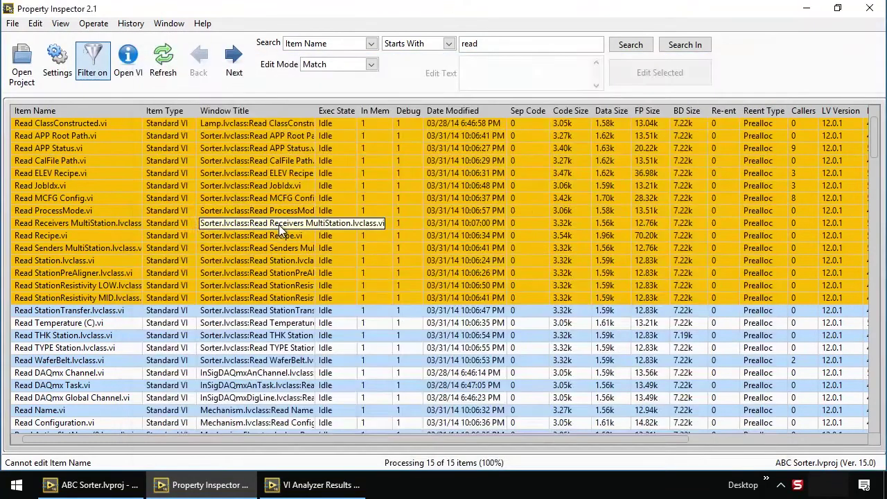
# Select all 179 Read VIs and run the Move Labels Quick Drop script on them
pyautogui.click(36, 24)
pyautogui.click(43, 39)
pyautogui.click(35, 23)
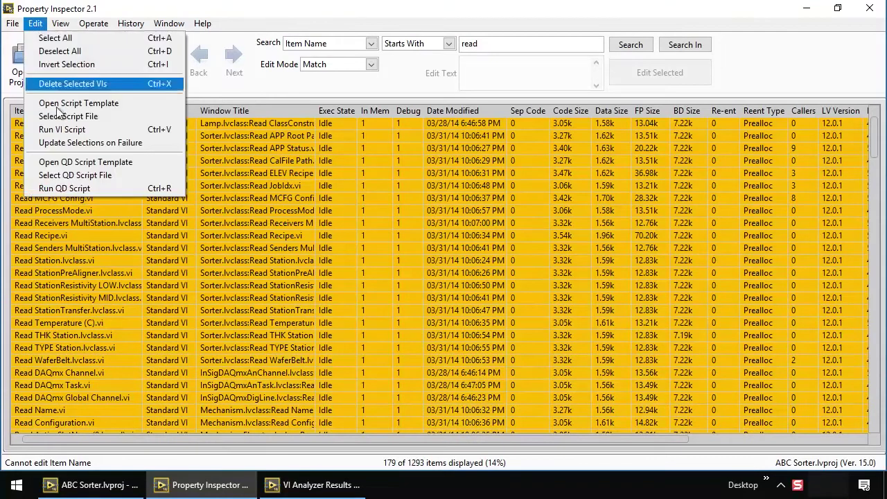
pyautogui.click(62, 190)
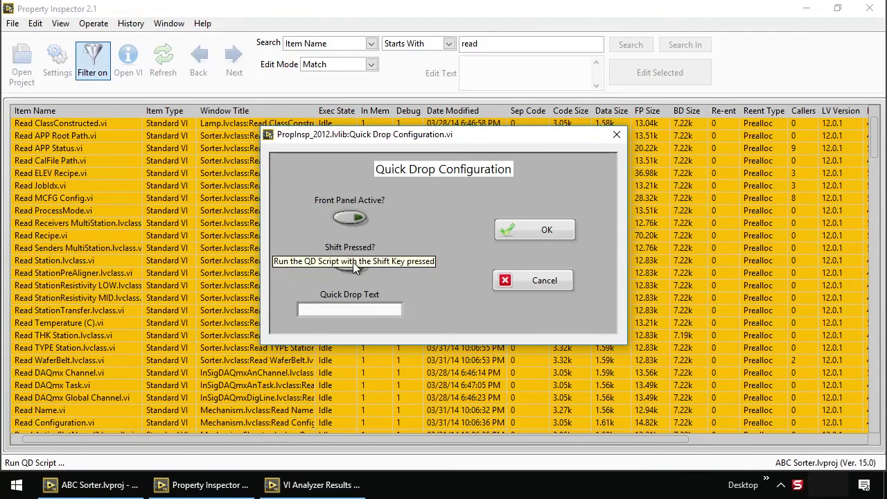
pyautogui.click(521, 230)
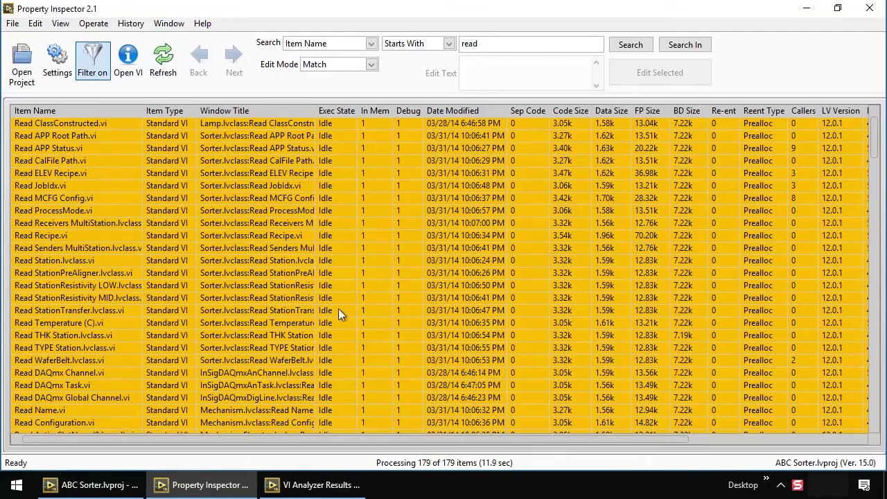
pyautogui.click(36, 24)
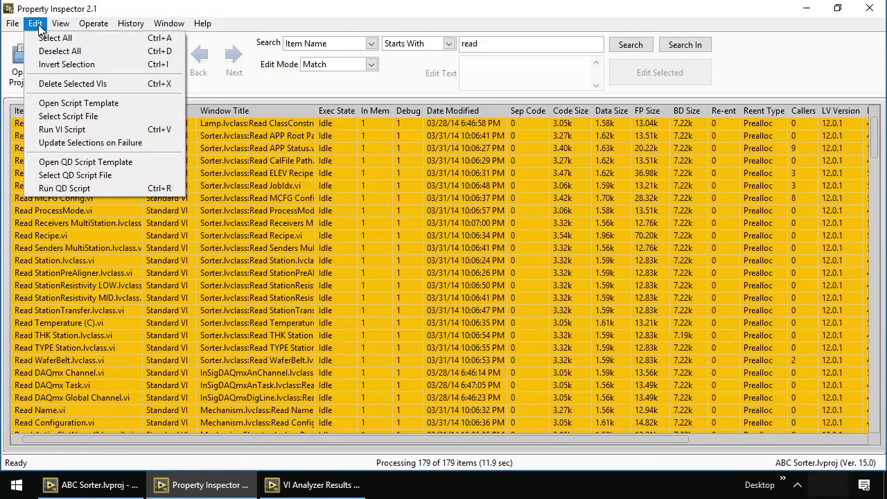
# Load Script Remove CaseStructure and run it as a VI script on all 179 Read VIs
pyautogui.click(53, 116)
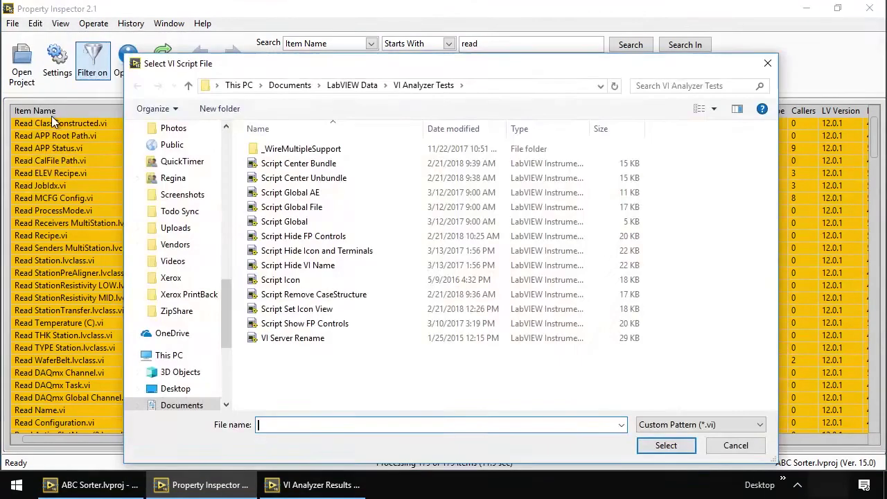
pyautogui.doubleClick(298, 294)
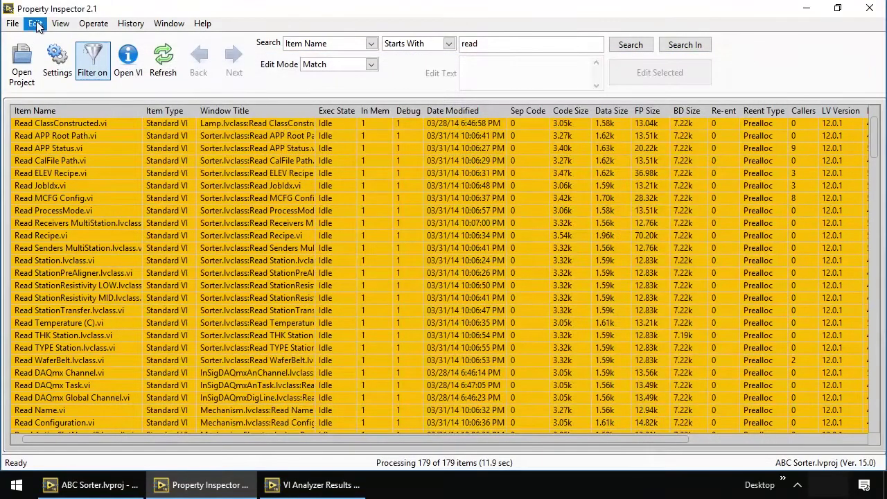
pyautogui.click(35, 25)
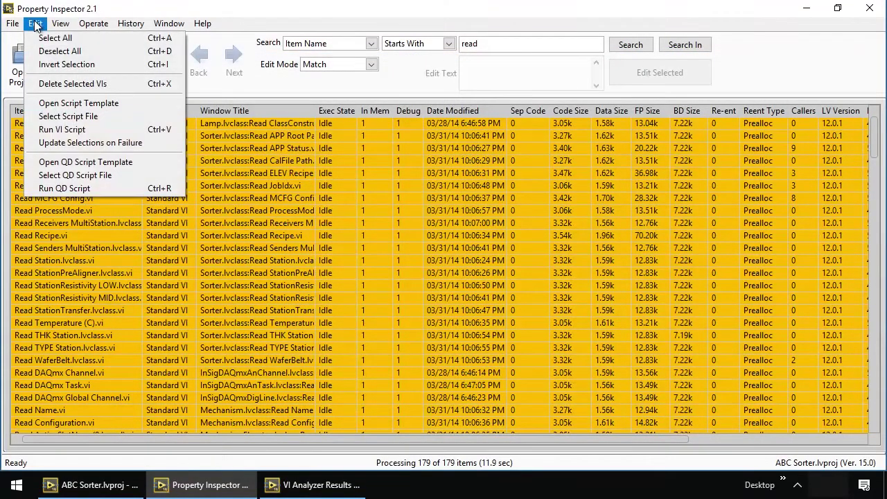
pyautogui.click(52, 130)
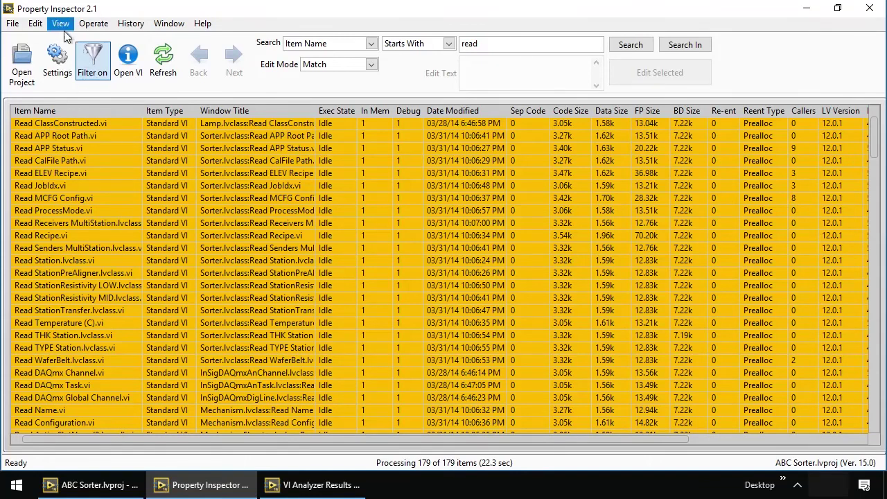
# Choose Script Set Icon View as the VI script file
pyautogui.click(42, 27)
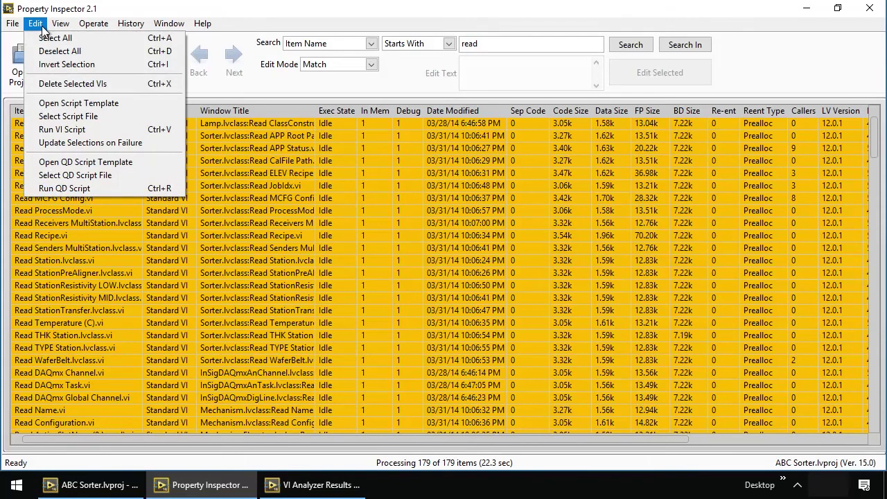
pyautogui.click(55, 117)
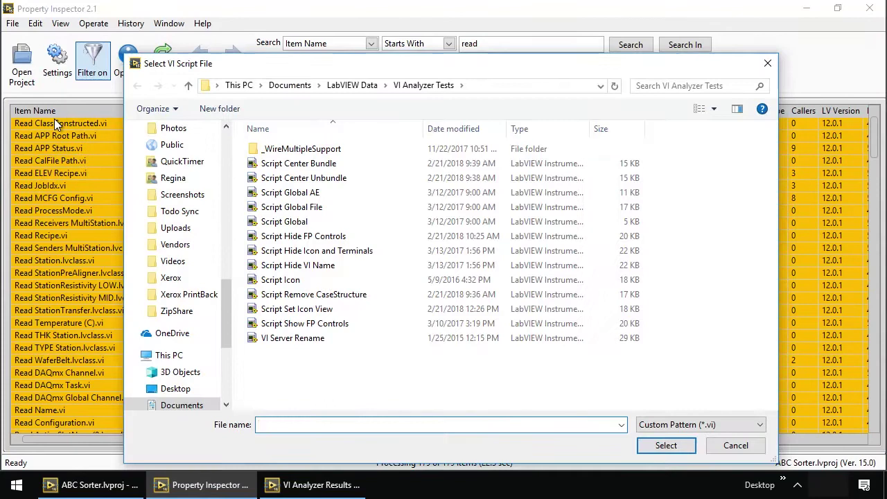
pyautogui.doubleClick(281, 311)
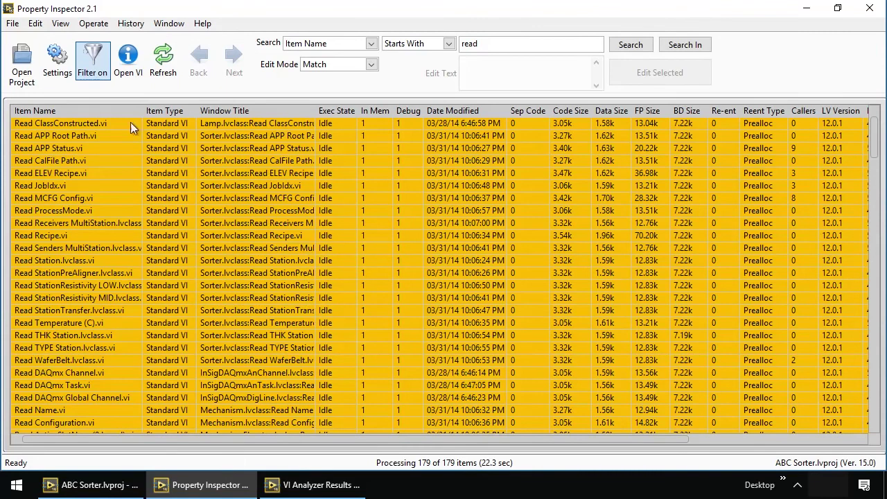
# Enable Update Selections on Failure and run the Set Icon View script on the Read VIs
pyautogui.click(35, 23)
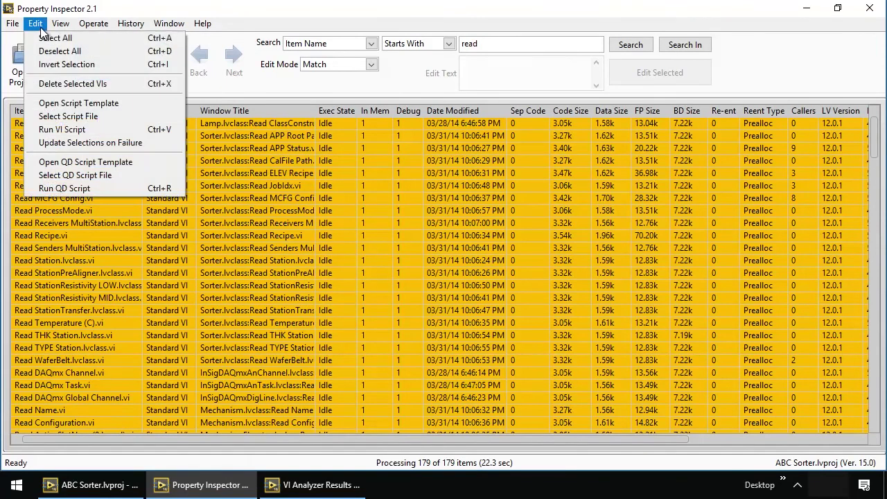
pyautogui.click(63, 139)
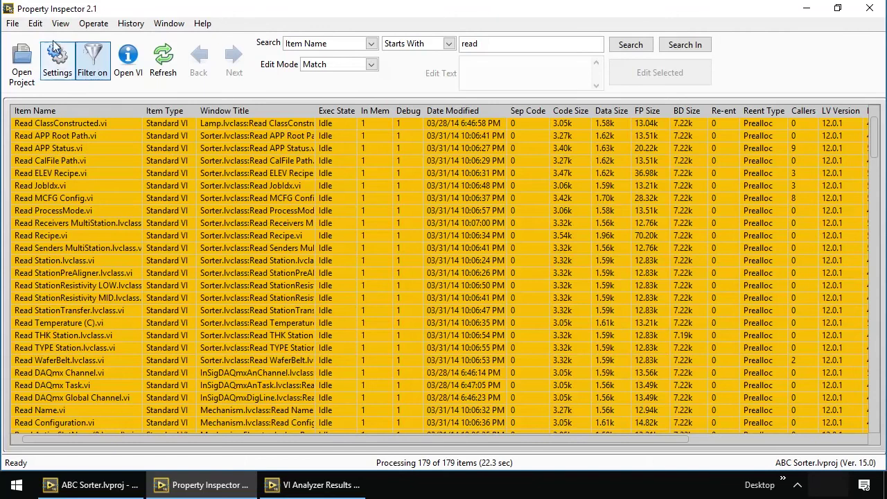
pyautogui.click(39, 26)
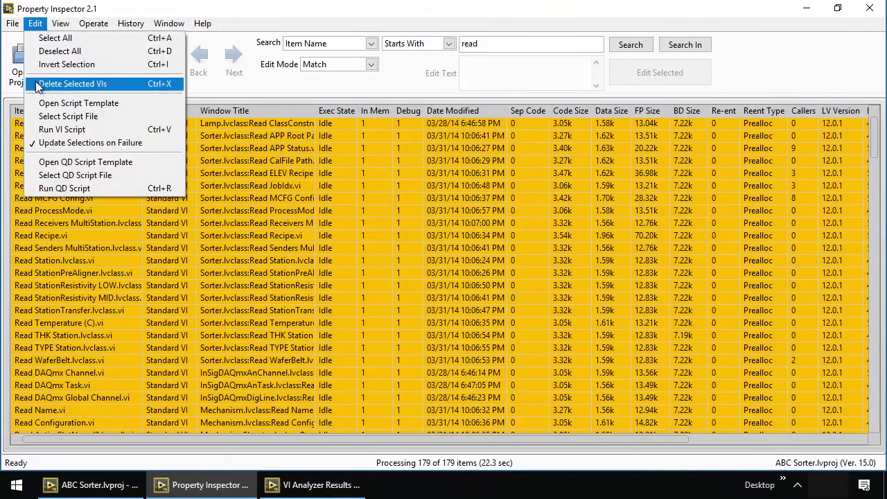
pyautogui.click(51, 130)
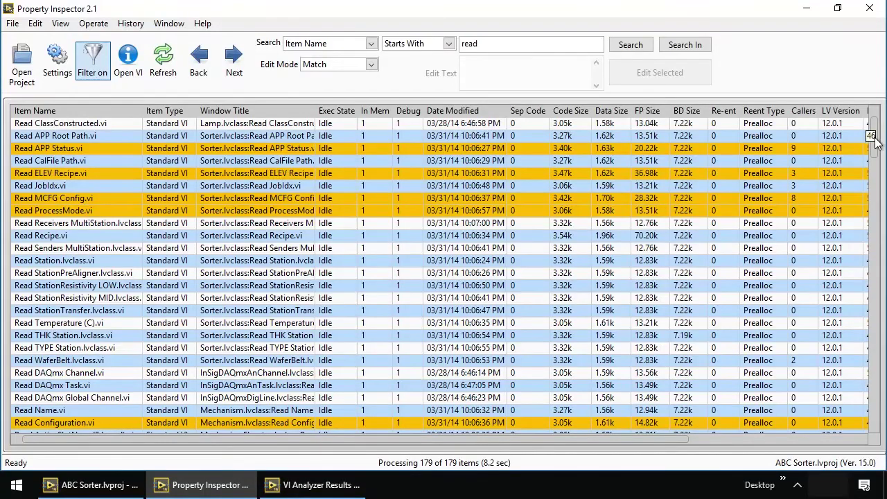
pyautogui.scroll(-1, 876, 151)
pyautogui.moveTo(877, 151); pyautogui.dragTo(879, 120)
pyautogui.click(61, 25)
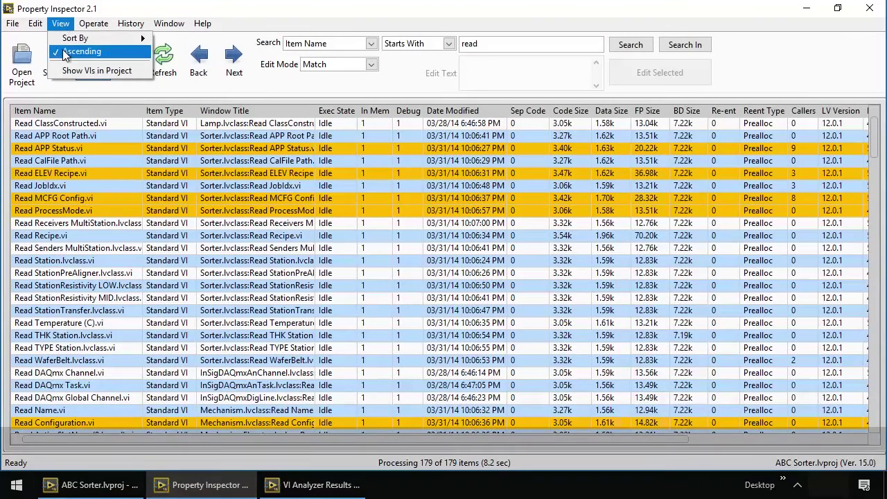
pyautogui.click(97, 71)
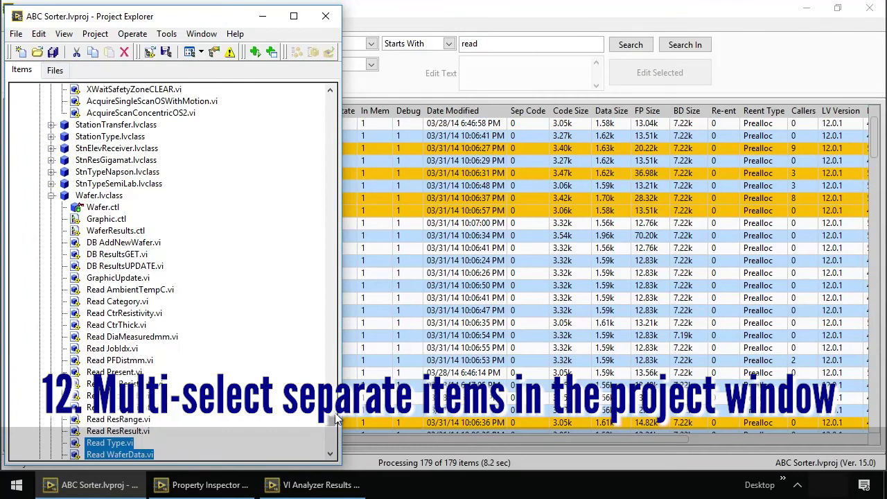
pyautogui.moveTo(331, 413); pyautogui.dragTo(306, 129)
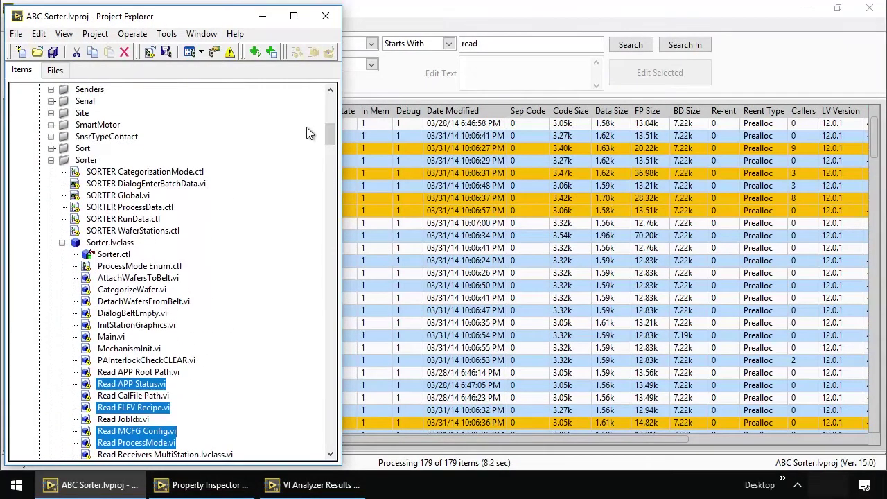
pyautogui.click(390, 14)
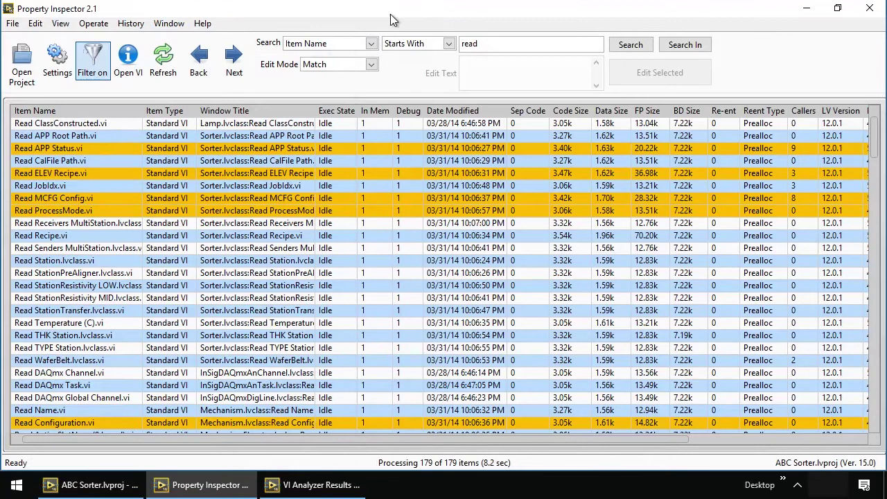
# Select the first 15 Read VIs, ClassConstructed through StationResistivity MID, and open their block diagrams
pyautogui.click(118, 124)
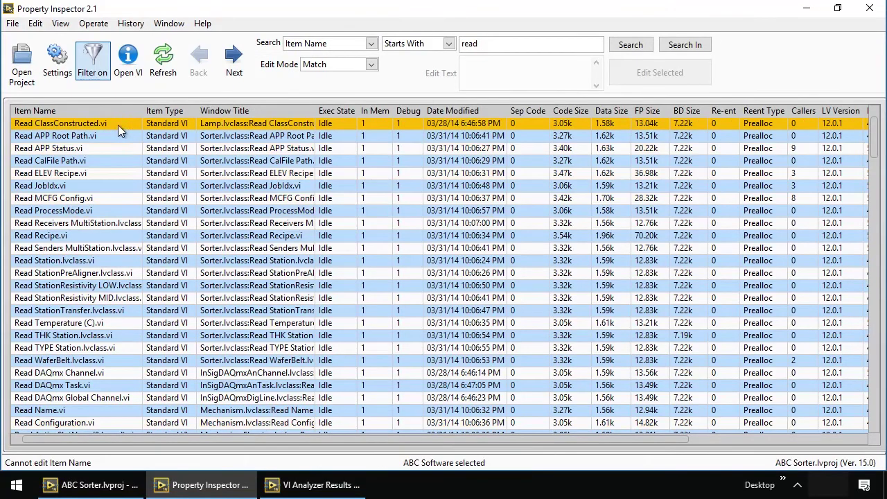
pyautogui.keyDown('shift'); pyautogui.click(84, 298); pyautogui.keyUp('shift')
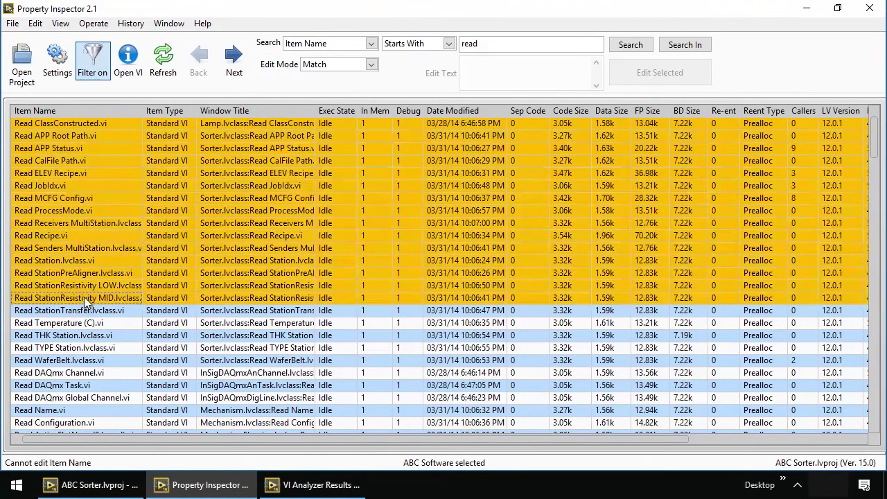
pyautogui.keyDown('ctrl'); pyautogui.click(126, 65); pyautogui.keyUp('ctrl')
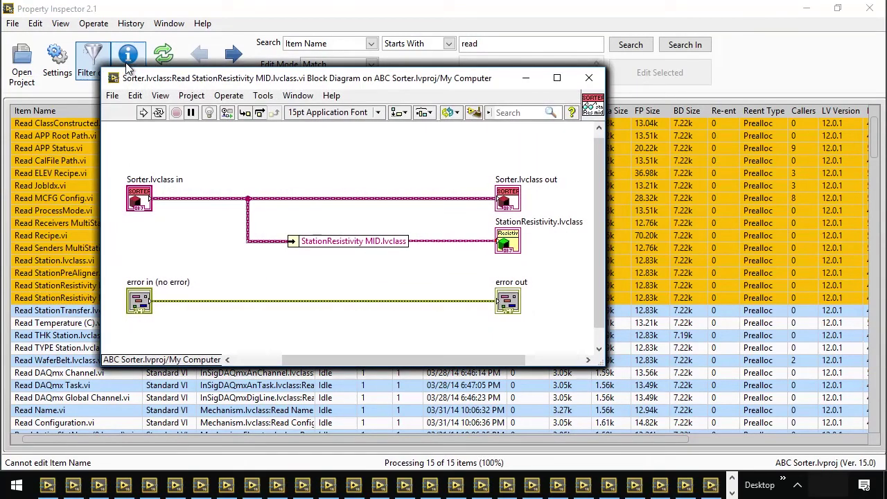
# Review each opened block diagram in turn, closing them until the VI list returns
pyautogui.hotkey('ctrl', 'w')
pyautogui.hotkey('ctrl', 'w')
pyautogui.hotkey('ctrl', 'w')
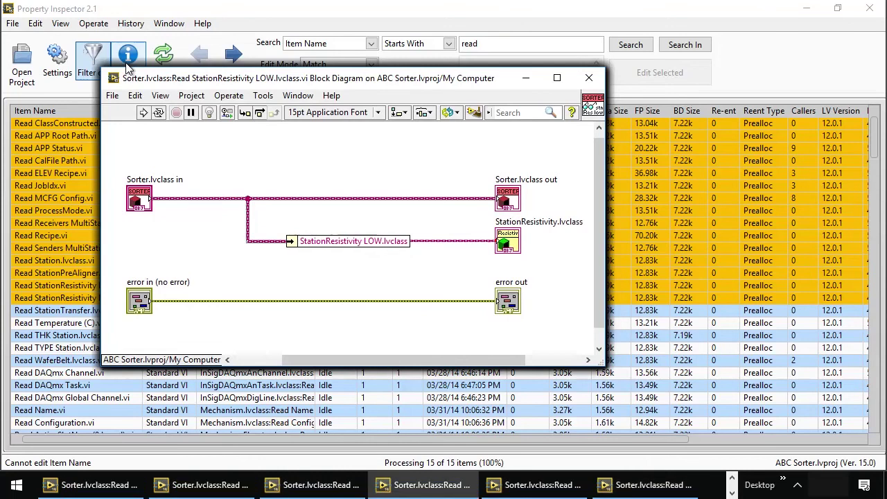
pyautogui.hotkey('ctrl', 'w')
pyautogui.hotkey('ctrl', 'w')
pyautogui.hotkey('ctrl', 'w')
pyautogui.hotkey('ctrl', 'w')
pyautogui.hotkey('ctrl', 'w')
pyautogui.hotkey('ctrl', 'w')
pyautogui.hotkey('ctrl', 'w')
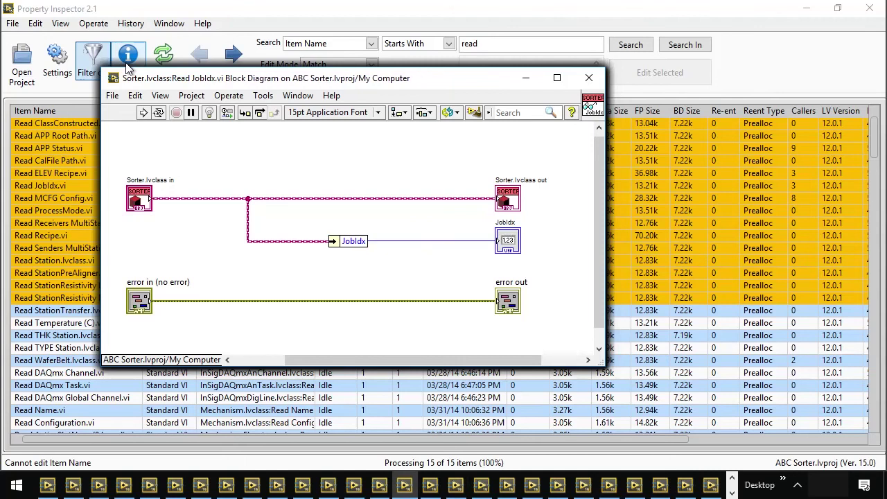
pyautogui.hotkey('ctrl', 'w')
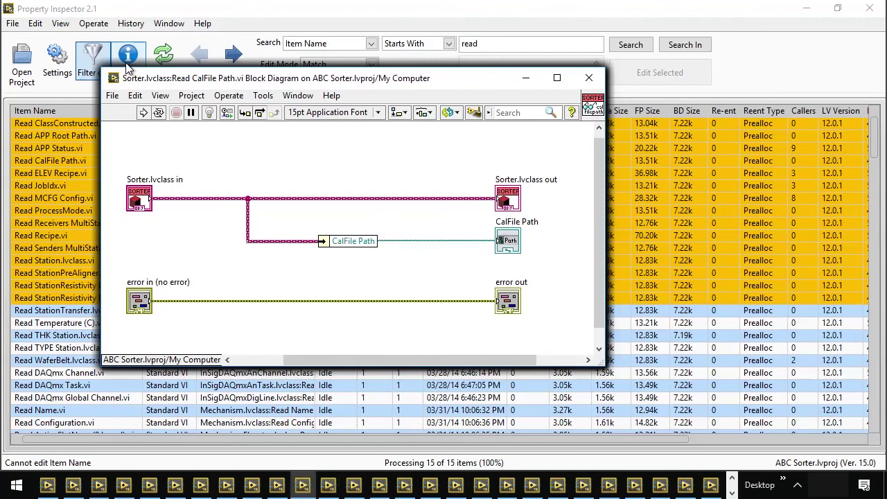
pyautogui.hotkey('ctrl', 'w')
pyautogui.hotkey('ctrl', 'w')
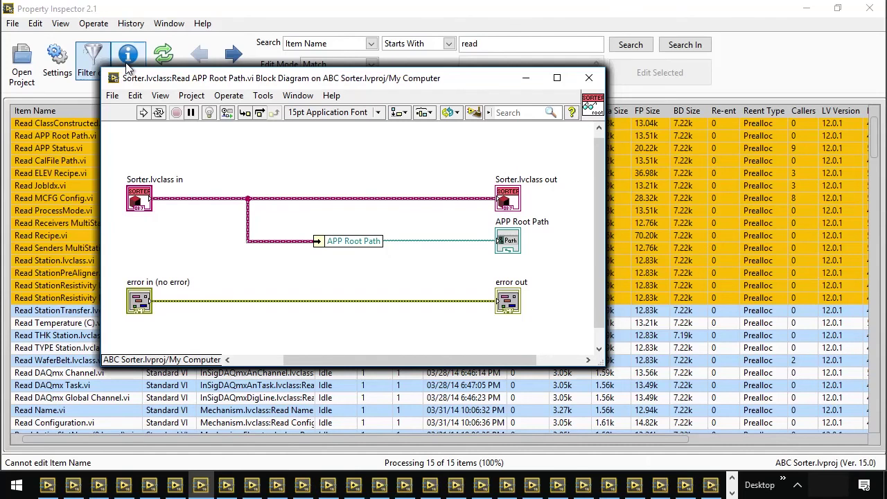
pyautogui.hotkey('ctrl', 'w')
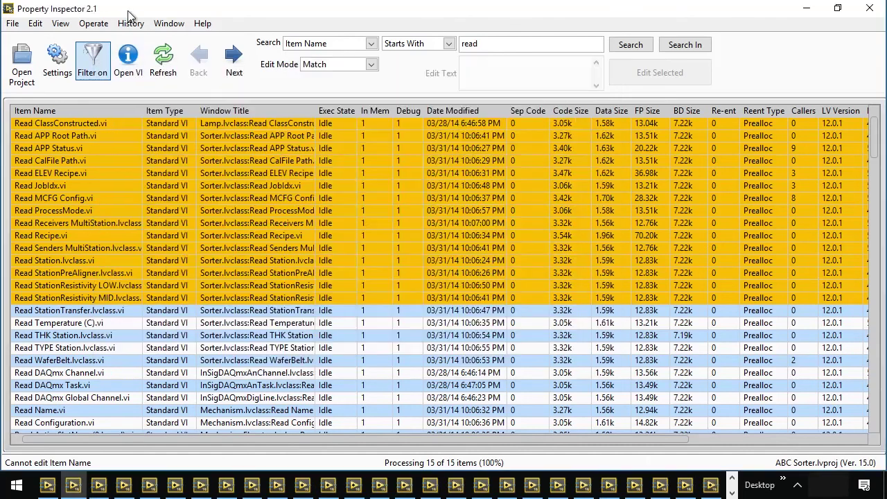
# Open the front panels of the 15 selected Read VIs and page through them
pyautogui.click(127, 64)
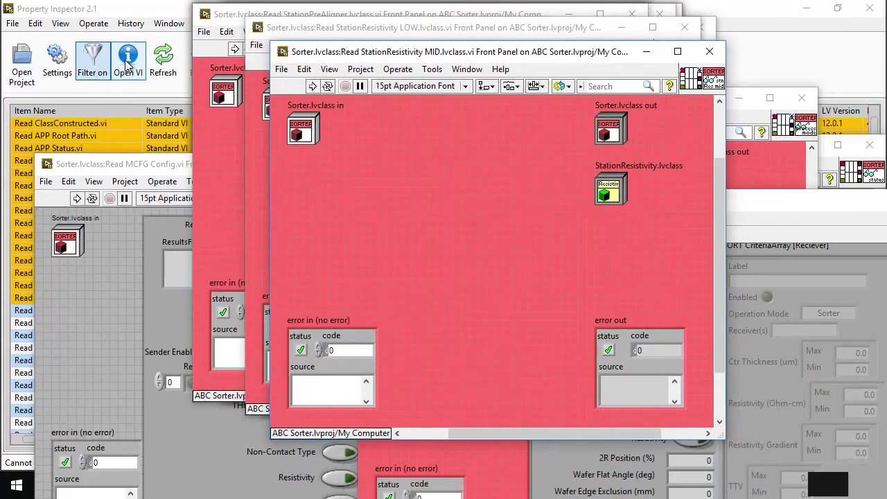
pyautogui.hotkey('ctrl', 'Tab')
pyautogui.hotkey('ctrl', 'Tab')
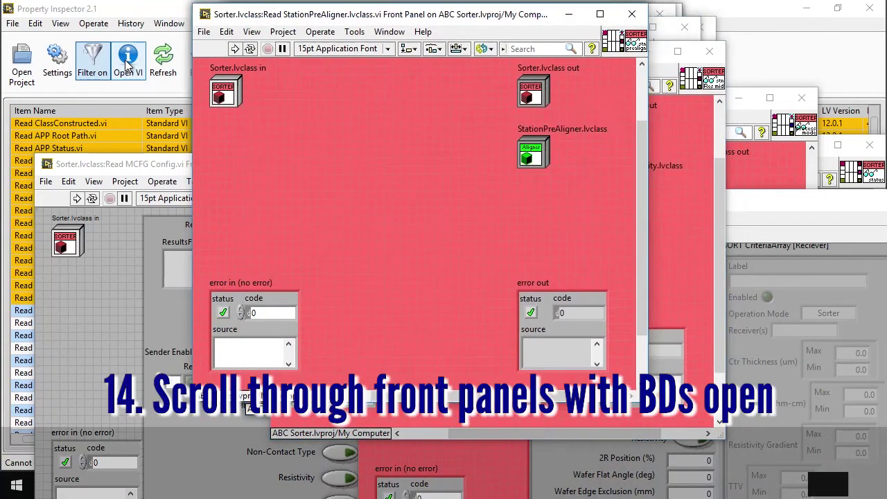
pyautogui.hotkey('ctrl', 'Tab')
pyautogui.hotkey('ctrl', 'Tab')
pyautogui.hotkey('ctrl', 'Tab')
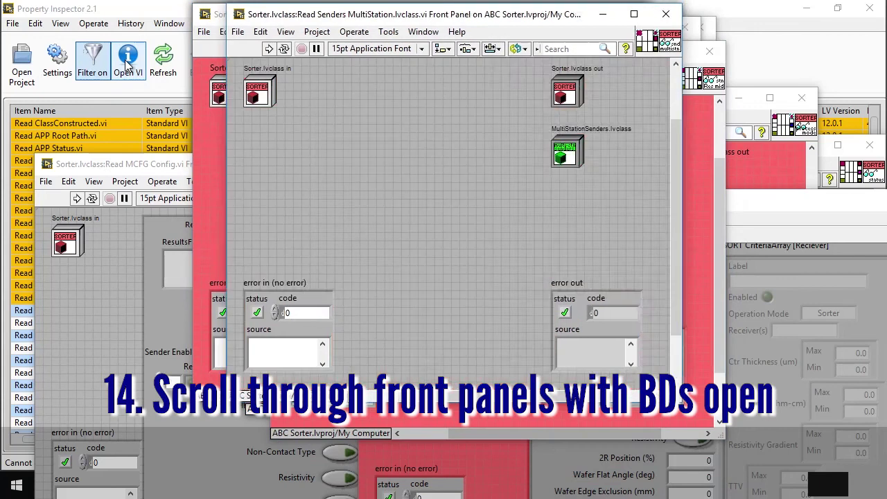
pyautogui.hotkey('ctrl', 'Tab')
pyautogui.hotkey('ctrl', 'Tab')
pyautogui.hotkey('ctrl', 'Tab')
pyautogui.hotkey('ctrl', 'Tab')
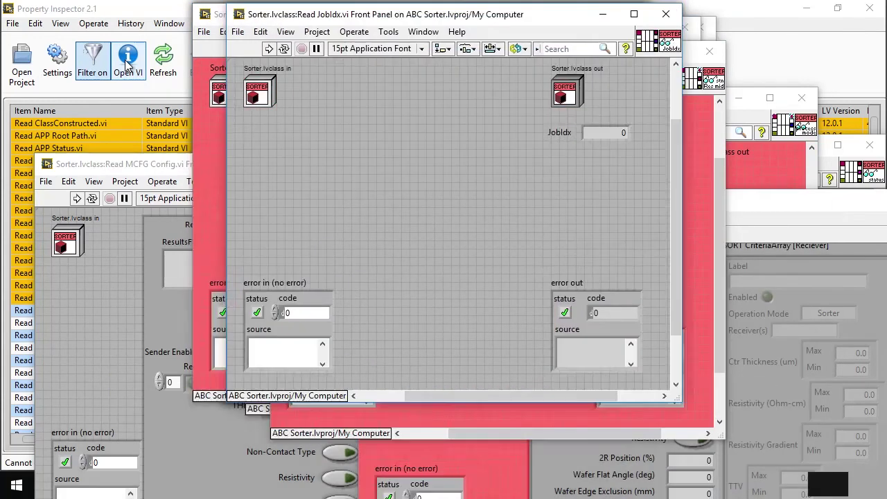
pyautogui.hotkey('ctrl', 'Tab')
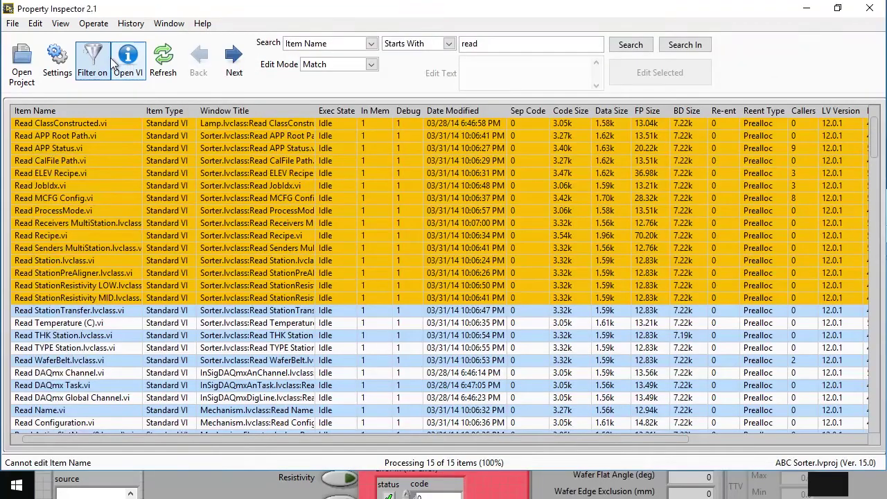
# Choose the Quick Drop plugin as the QD script file
pyautogui.click(38, 25)
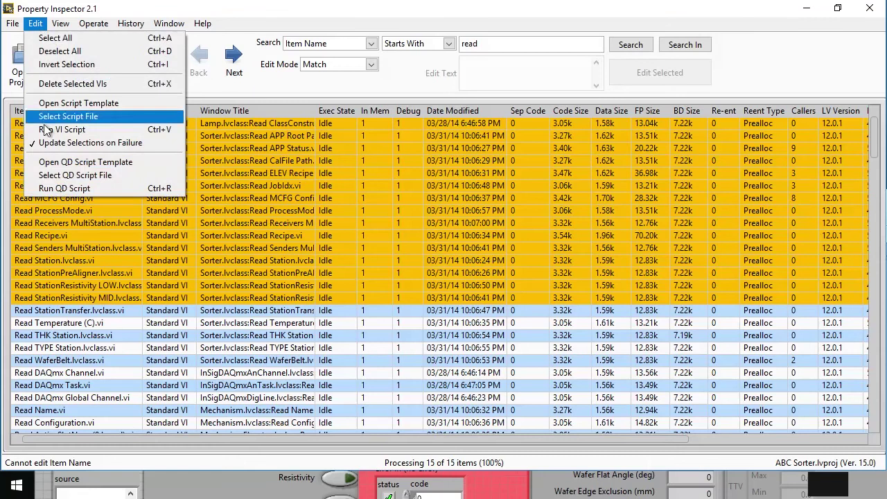
pyautogui.click(48, 174)
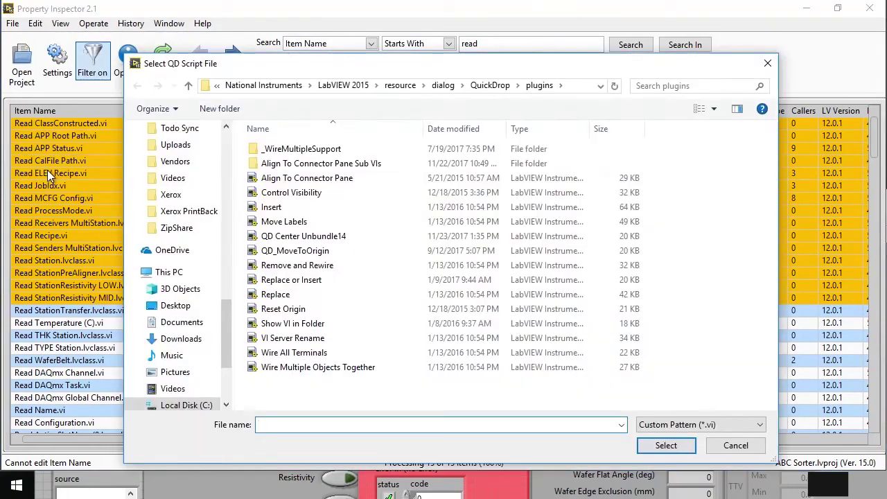
pyautogui.doubleClick(286, 179)
# Select all 179 Read VIs and run the Quick Drop script with Front Panel Active? on
pyautogui.click(35, 25)
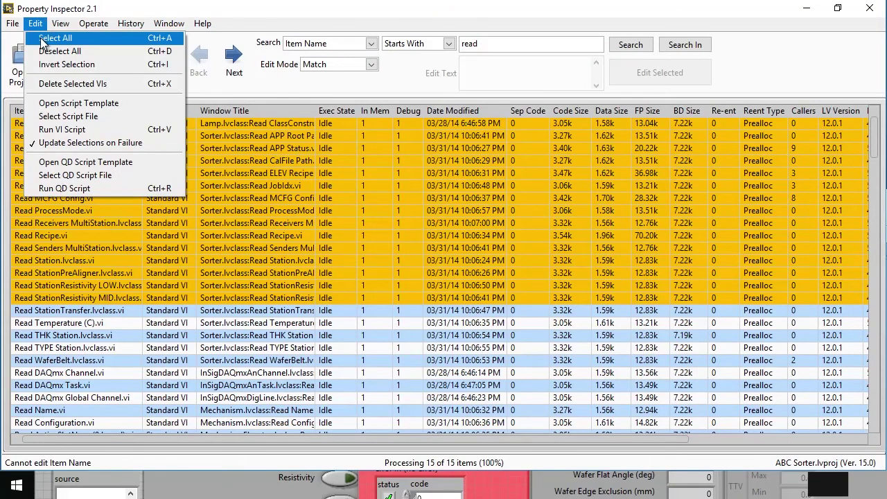
pyautogui.click(43, 38)
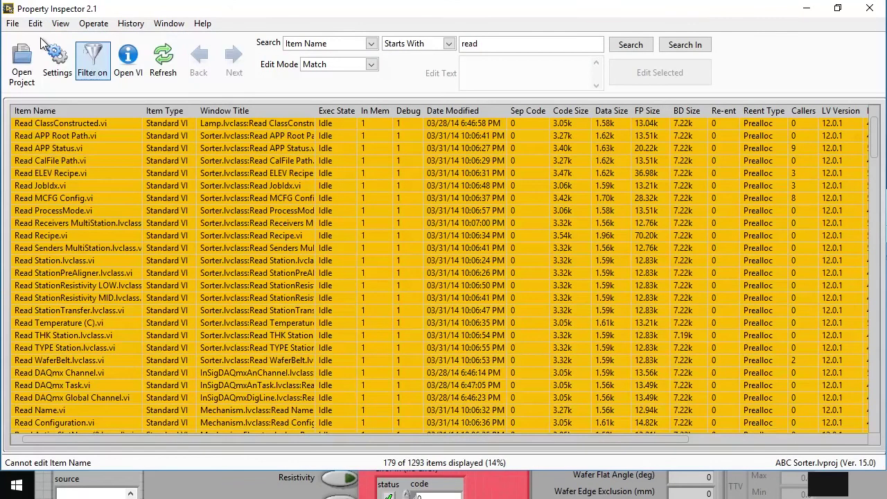
pyautogui.click(35, 24)
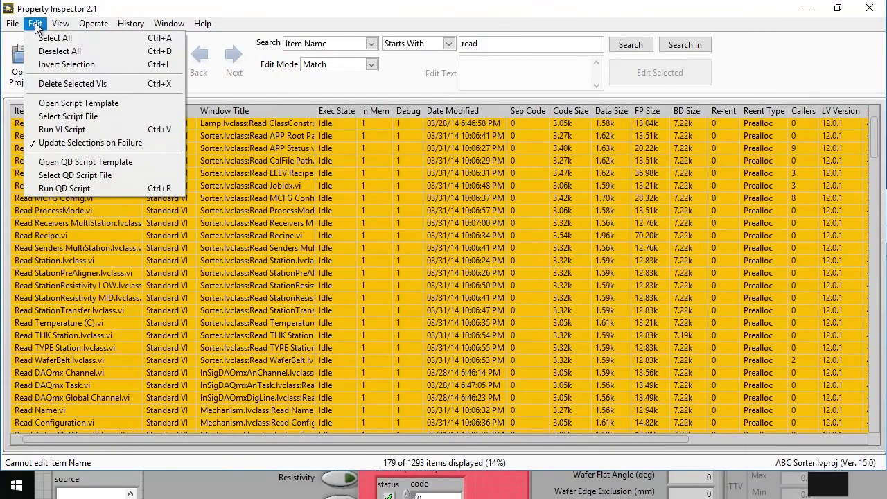
pyautogui.click(53, 187)
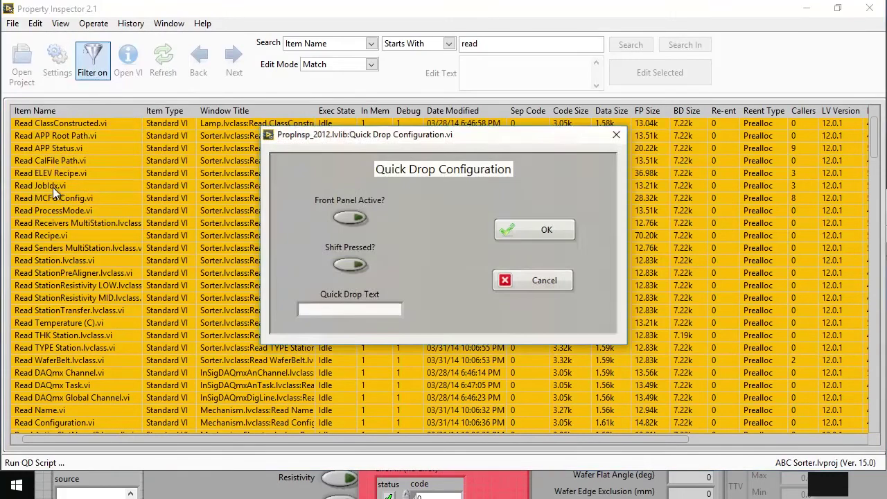
pyautogui.click(354, 219)
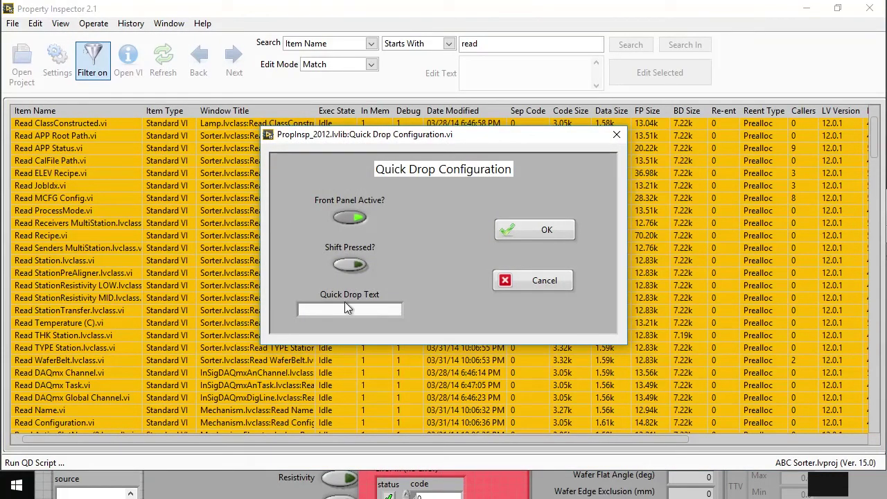
pyautogui.click(534, 232)
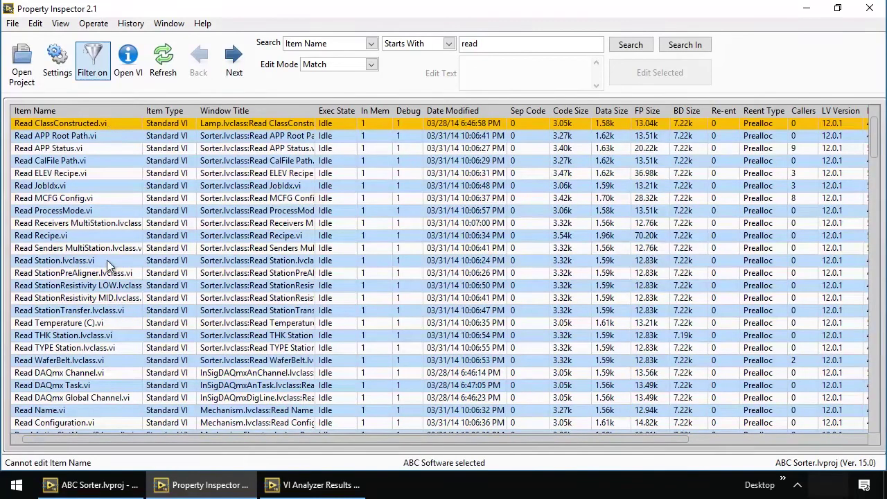
pyautogui.click(108, 298)
pyautogui.keyDown('shift'); pyautogui.click(107, 299); pyautogui.keyUp('shift')
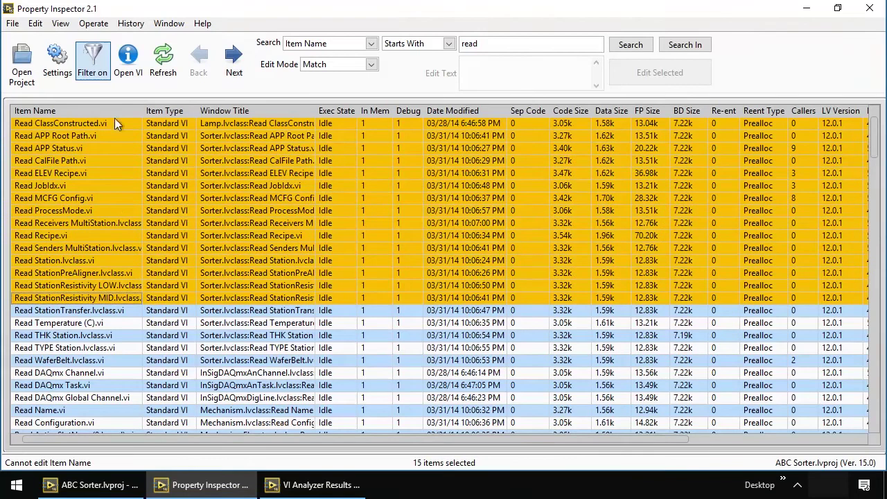
pyautogui.click(128, 63)
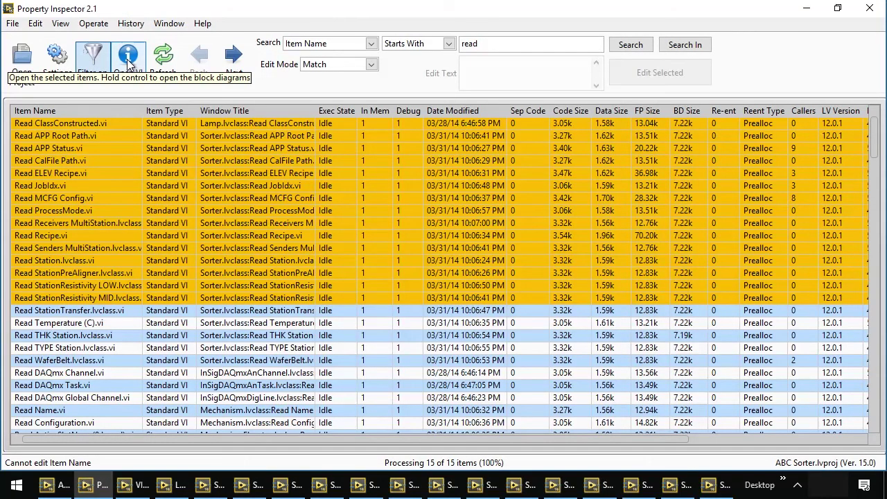
pyautogui.click(163, 25)
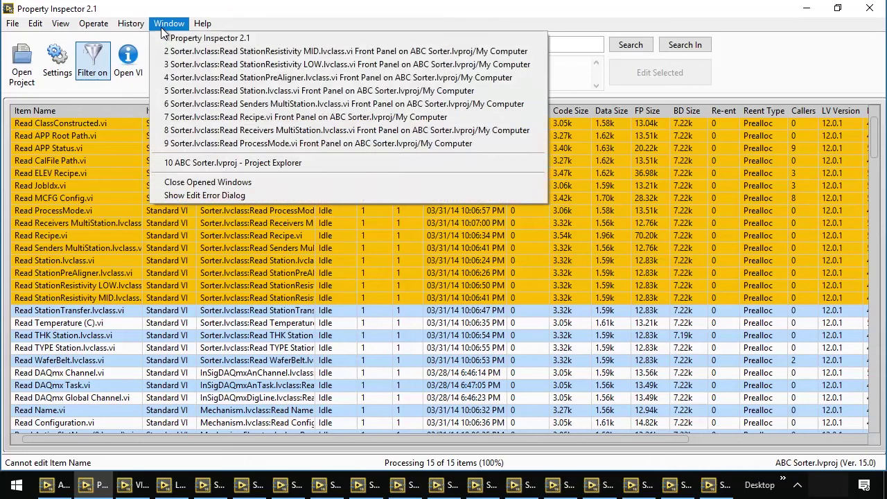
pyautogui.click(208, 186)
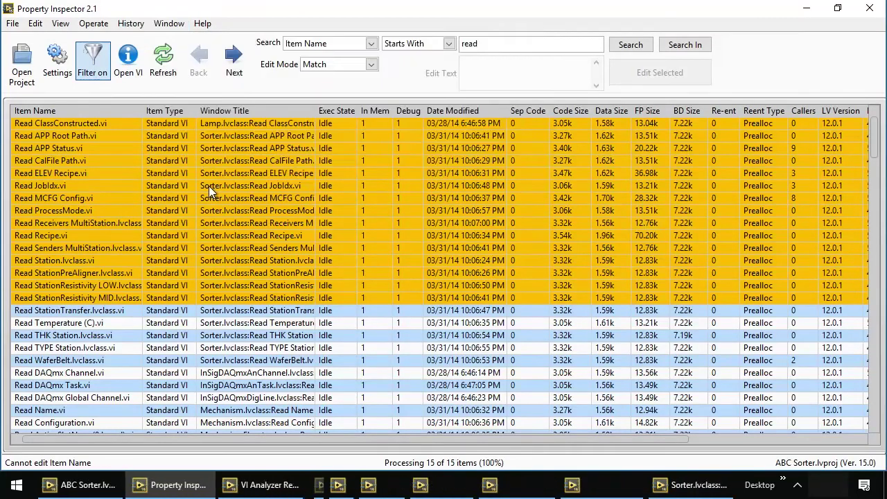
# Recall the .lvclass window-title search, then narrow to Item Name starting with 'write'
pyautogui.click(133, 26)
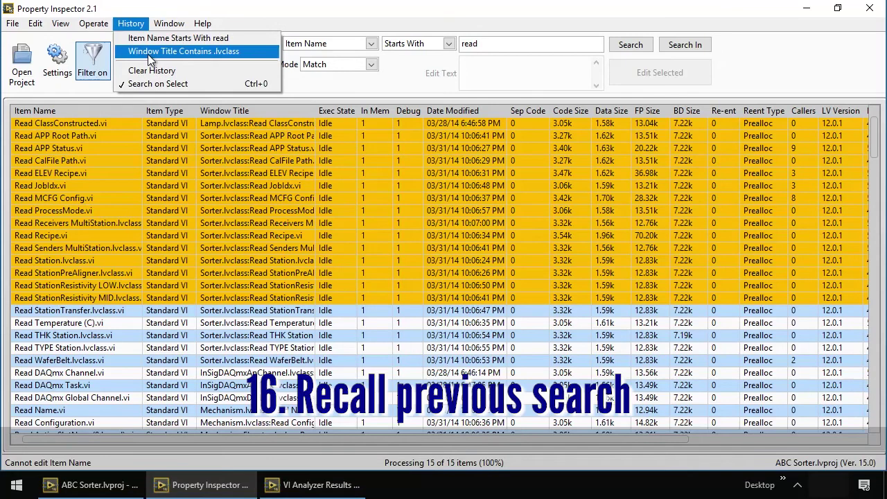
pyautogui.click(147, 51)
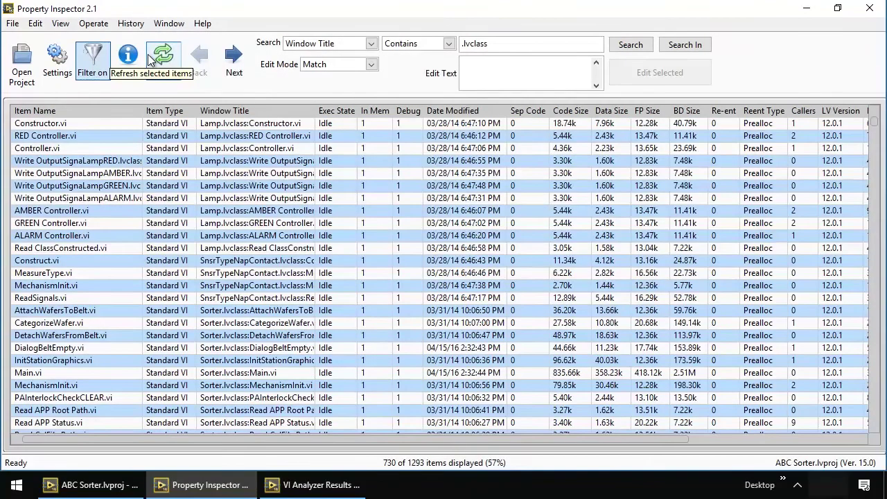
pyautogui.click(336, 45)
pyautogui.click(361, 68)
pyautogui.click(425, 46)
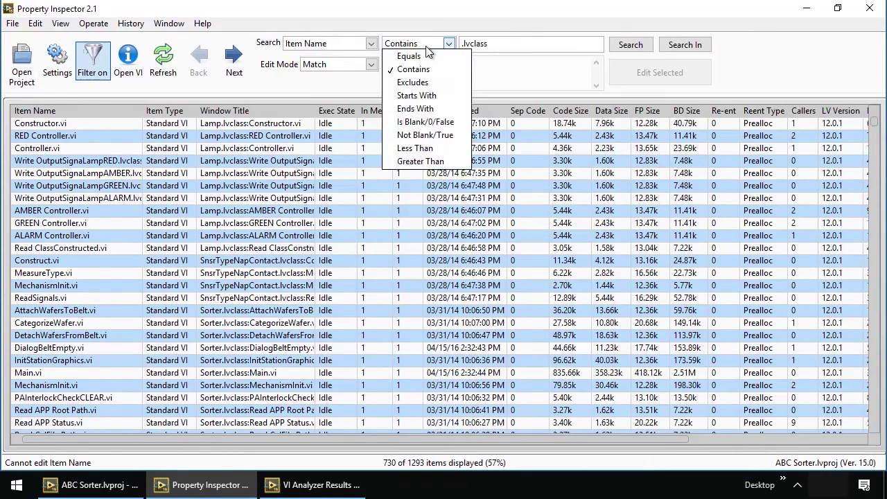
pyautogui.click(418, 95)
pyautogui.press('Tab')
pyautogui.write('wri')
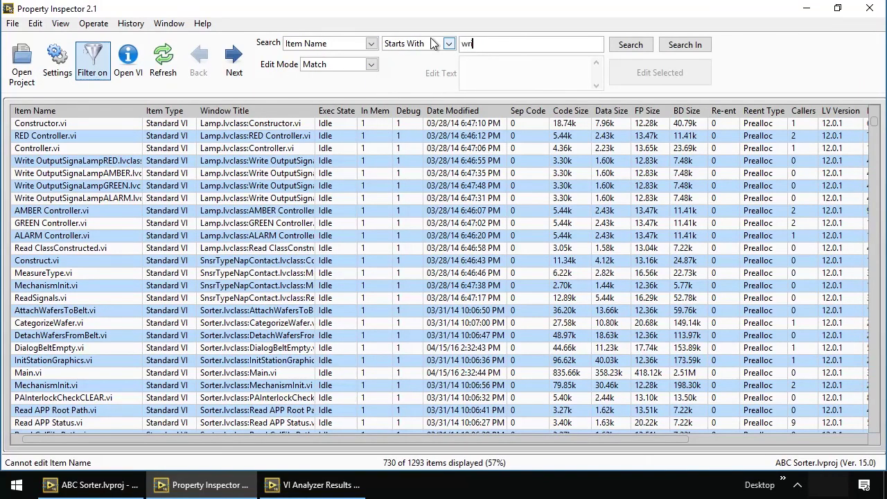
pyautogui.write('te')
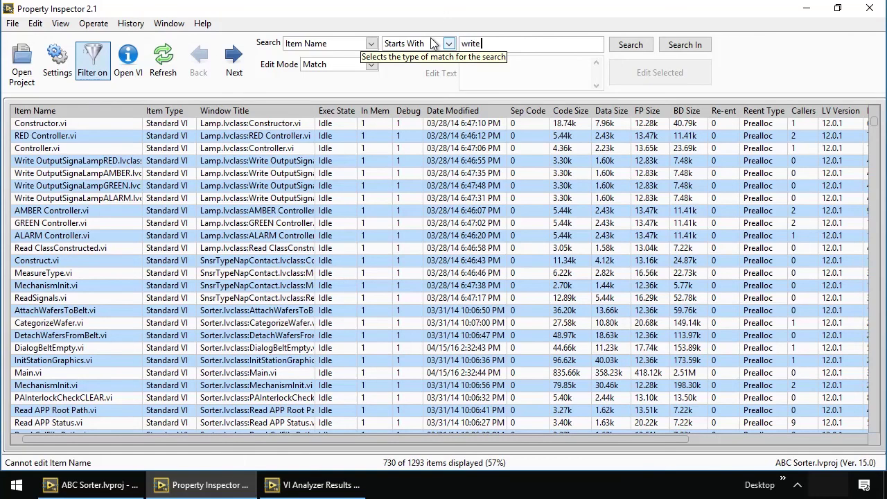
pyautogui.click(686, 46)
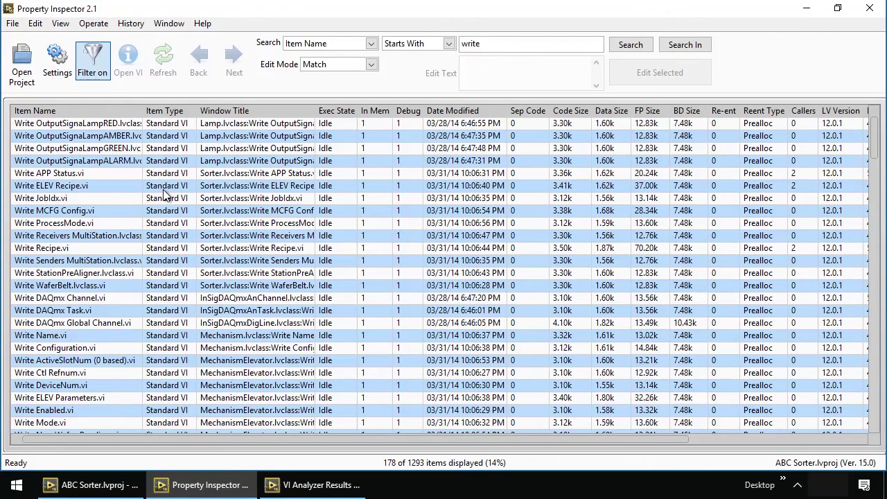
pyautogui.click(118, 126)
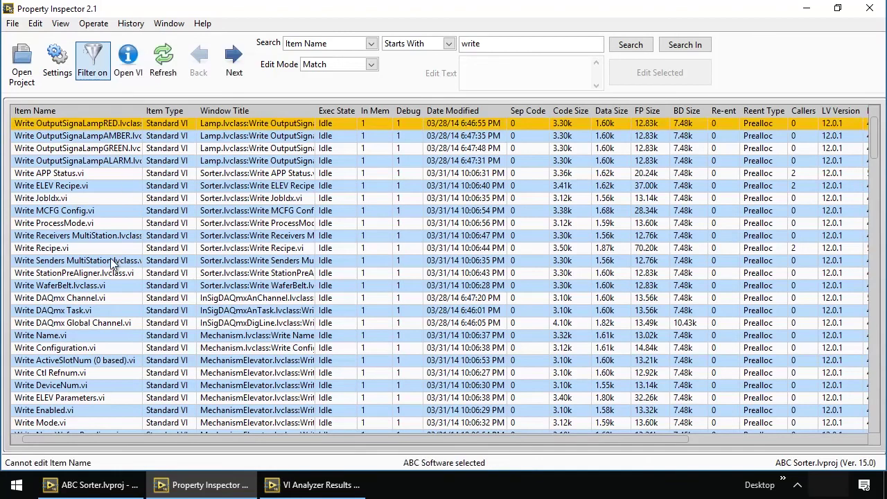
pyautogui.keyDown('shift'); pyautogui.click(100, 297); pyautogui.keyUp('shift')
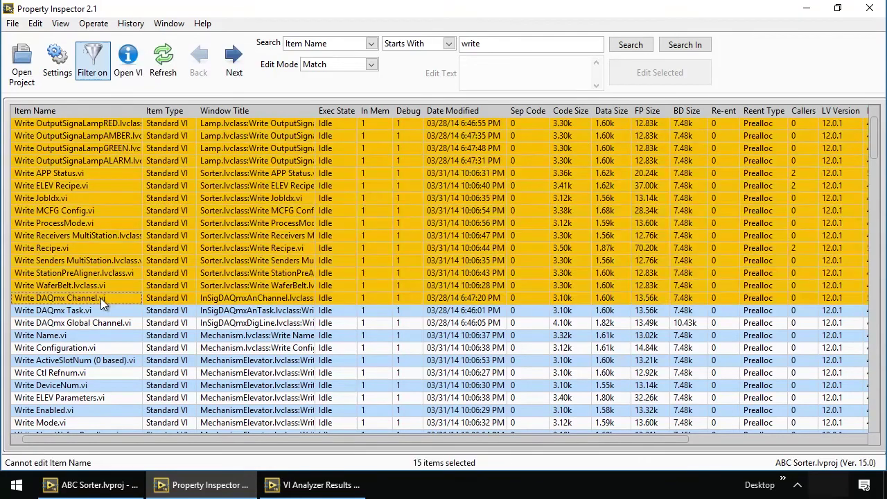
pyautogui.click(128, 59)
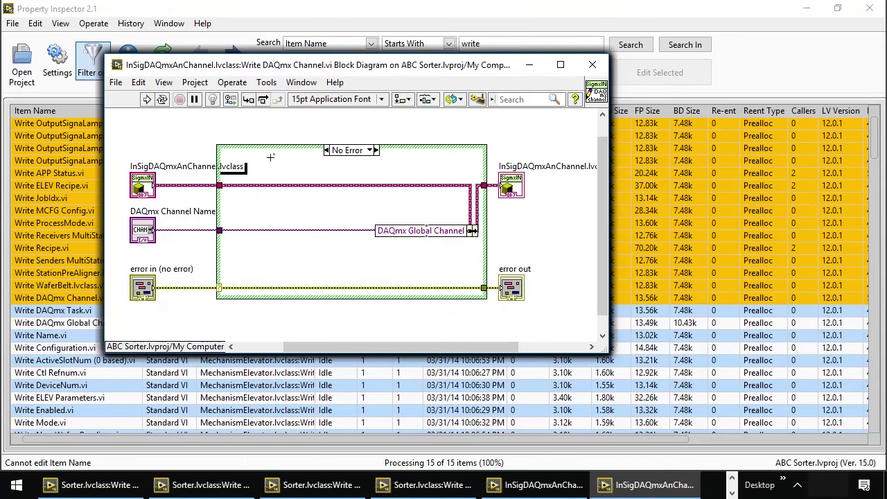
pyautogui.click(162, 26)
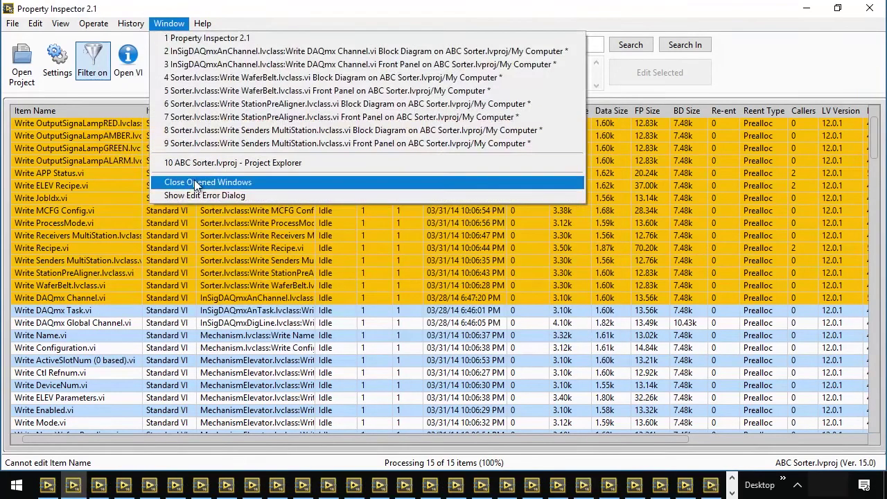
pyautogui.click(194, 181)
pyautogui.click(35, 24)
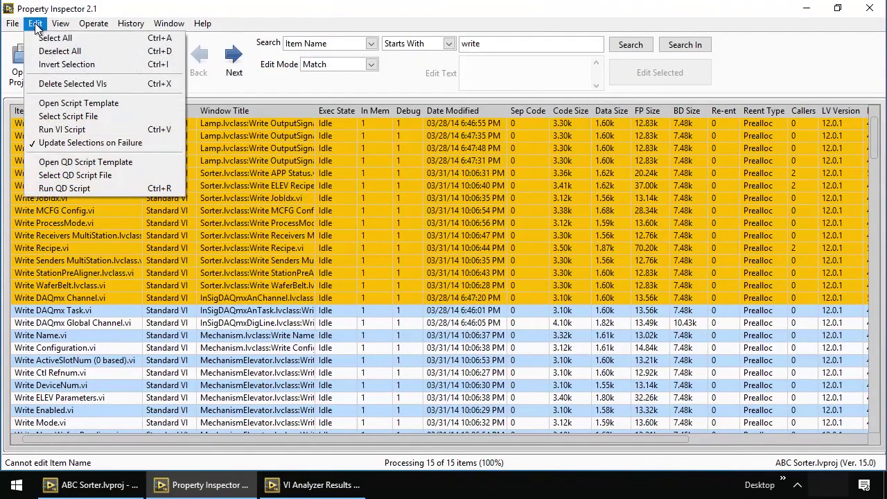
# Run the Script Center Bundle VI script on all 178 selected Write VIs
pyautogui.click(67, 117)
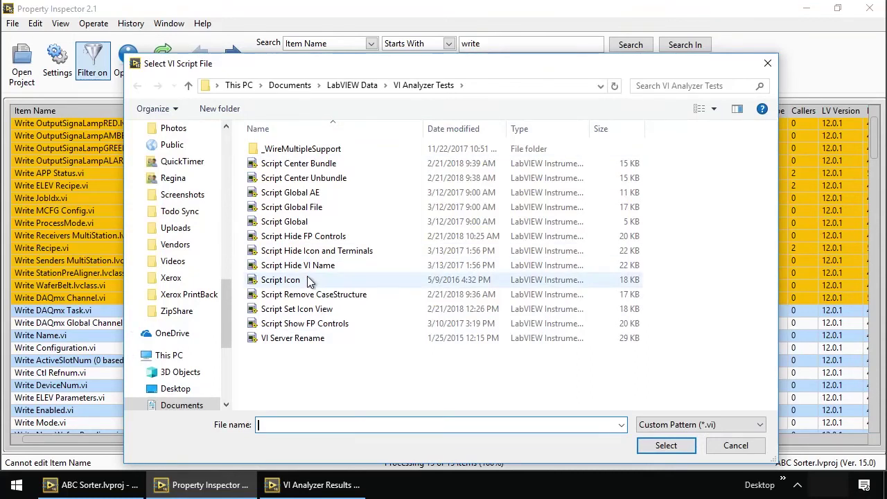
pyautogui.doubleClick(315, 163)
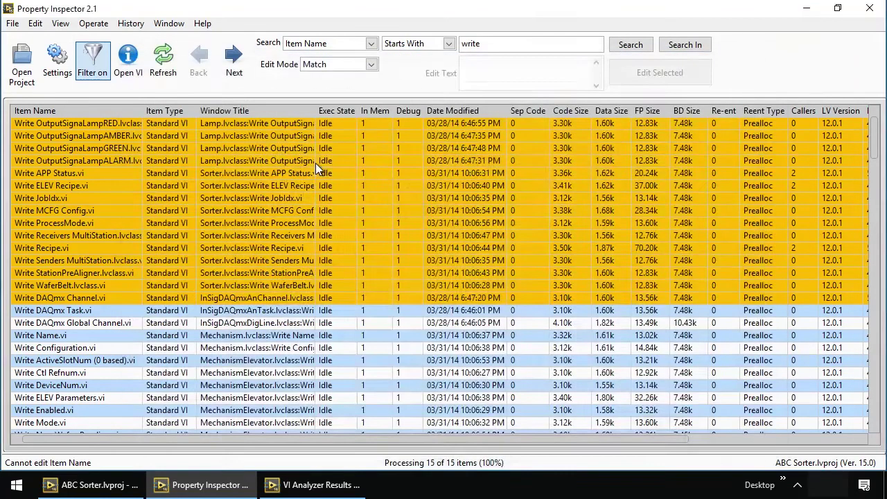
pyautogui.click(35, 24)
pyautogui.click(43, 38)
pyautogui.click(35, 23)
pyautogui.click(47, 130)
pyautogui.click(36, 23)
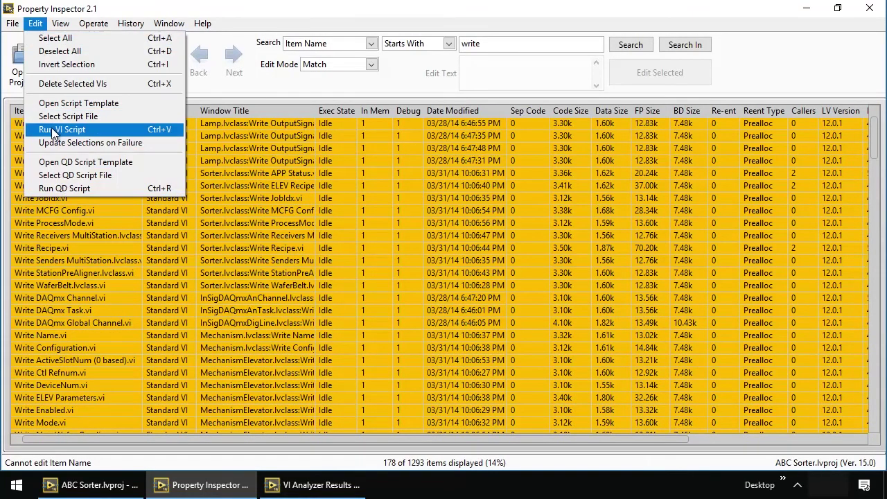
pyautogui.click(51, 129)
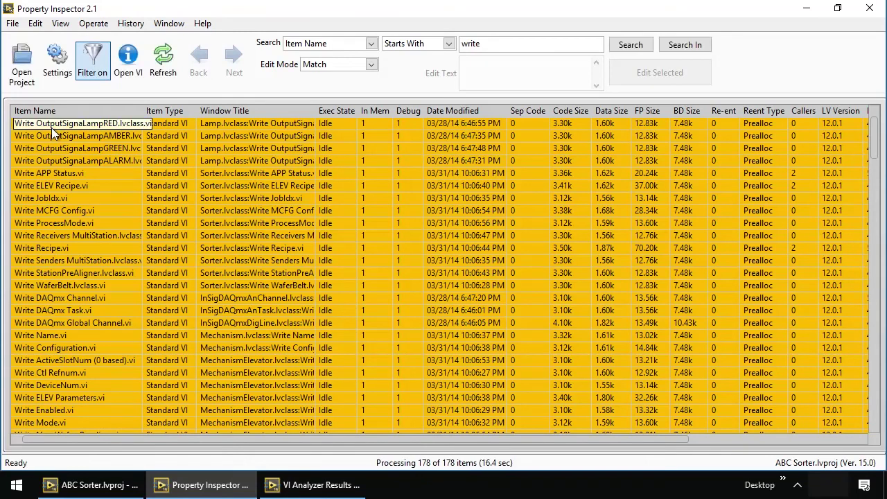
pyautogui.click(82, 128)
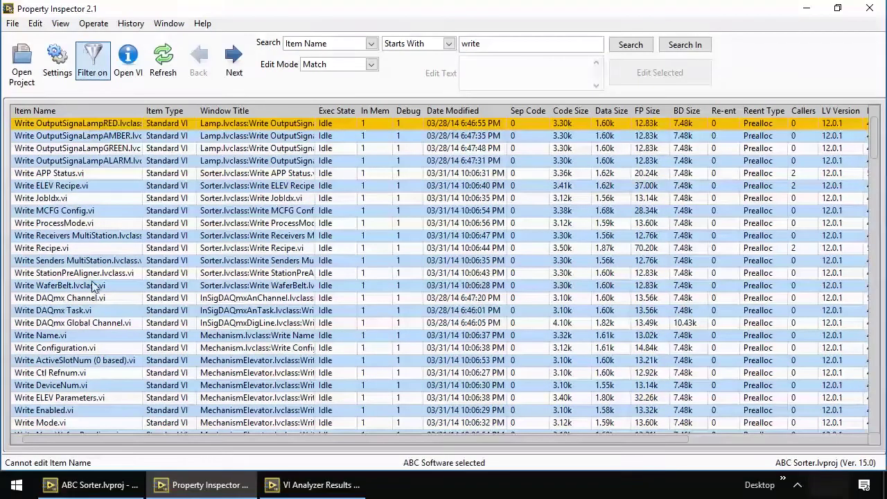
pyautogui.keyDown('shift'); pyautogui.click(94, 286); pyautogui.keyUp('shift')
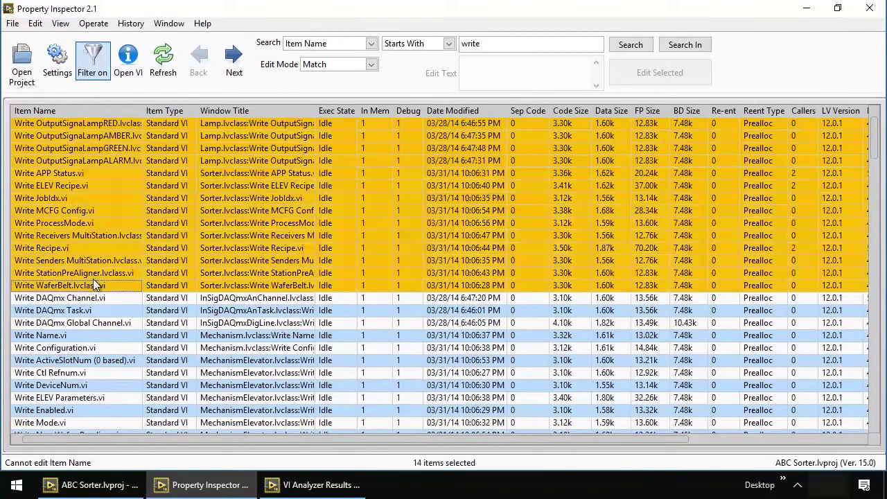
pyautogui.keyDown('ctrl'); pyautogui.click(127, 72); pyautogui.keyUp('ctrl')
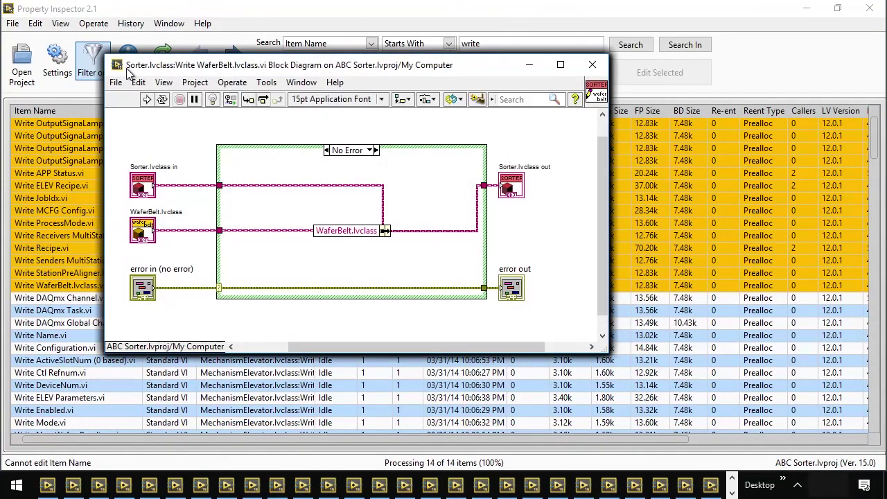
pyautogui.click(175, 28)
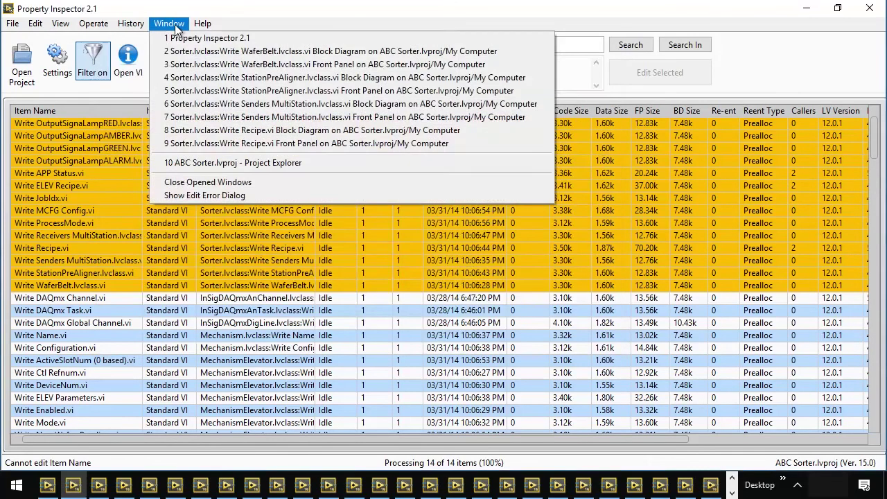
pyautogui.click(185, 183)
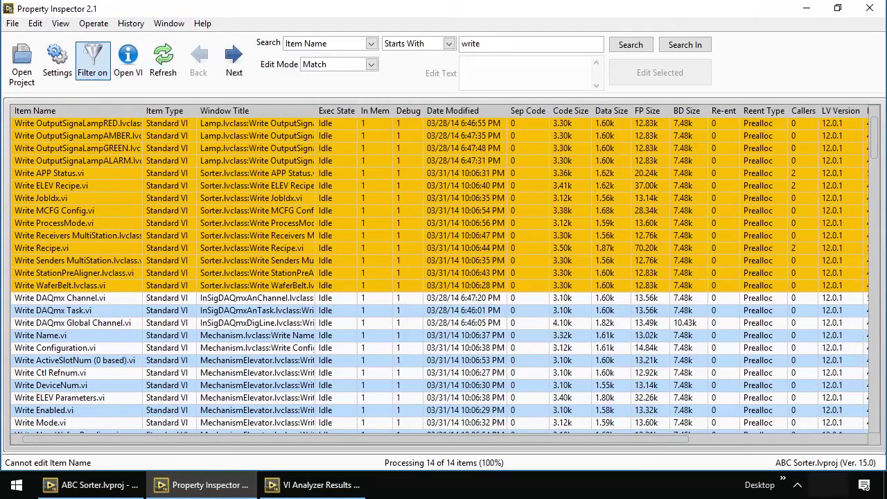
pyautogui.click(21, 64)
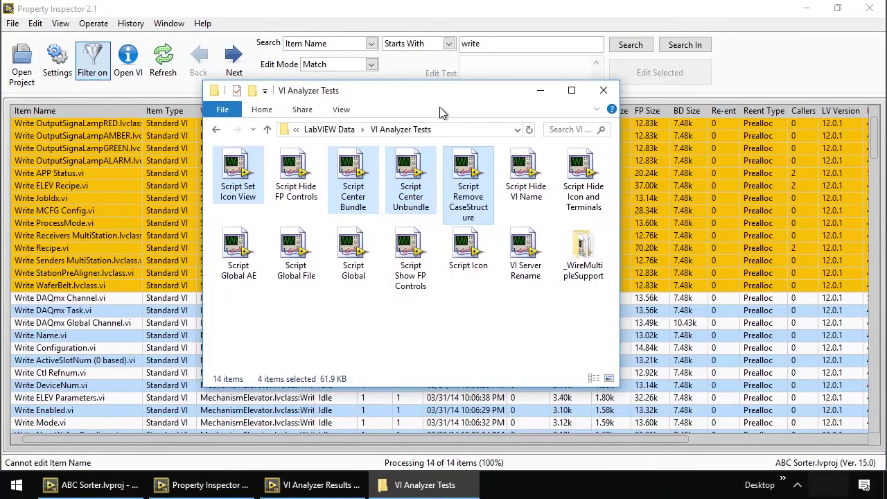
pyautogui.press('Return')
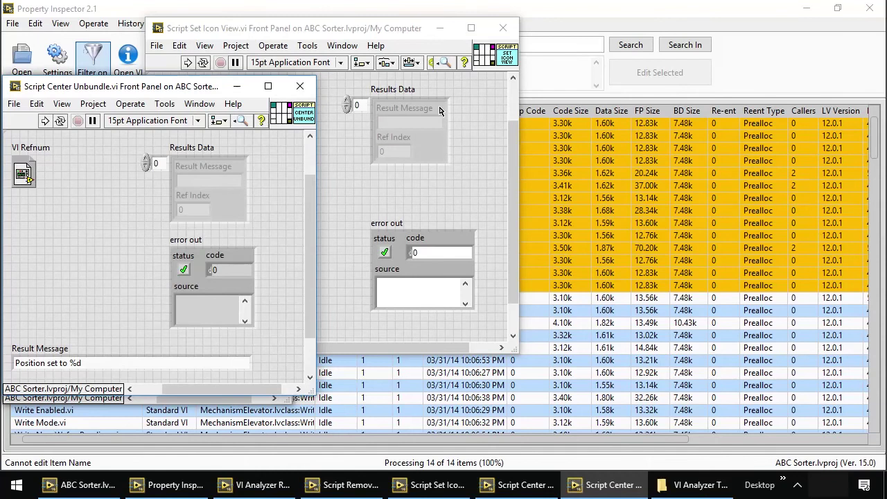
pyautogui.hotkey('ctrl', 'e')
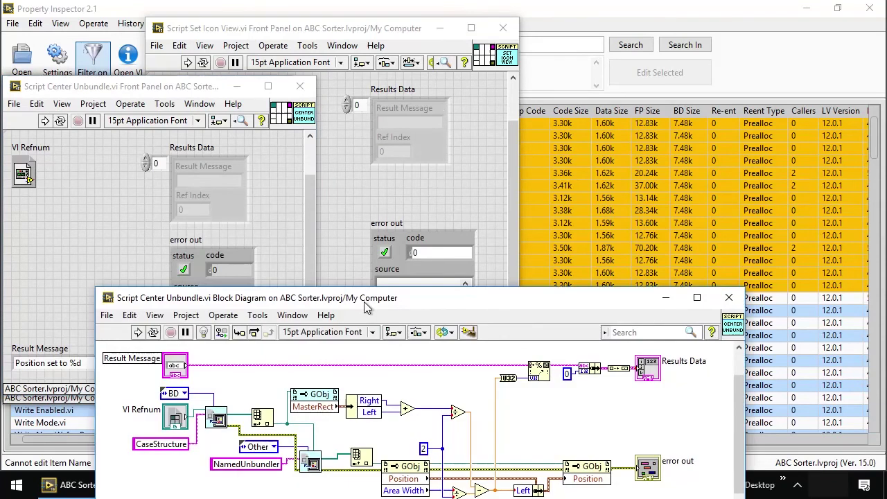
pyautogui.moveTo(366, 306); pyautogui.dragTo(353, 133)
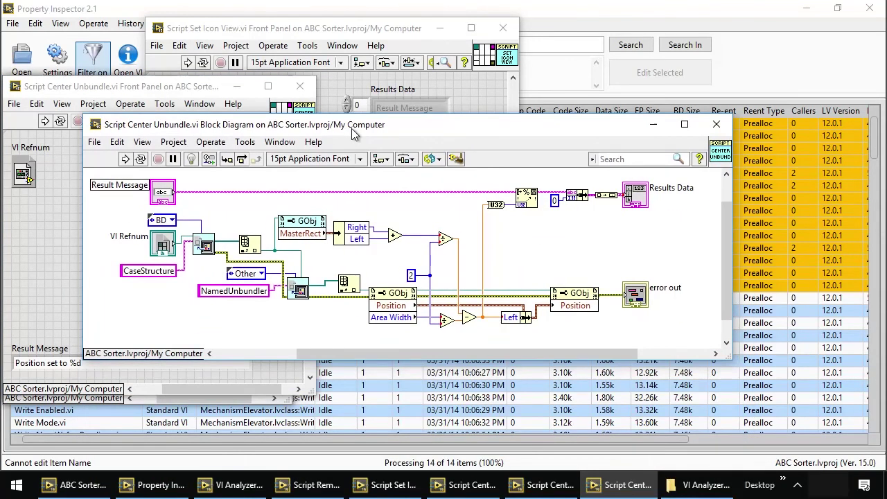
pyautogui.click(242, 292)
pyautogui.click(621, 266)
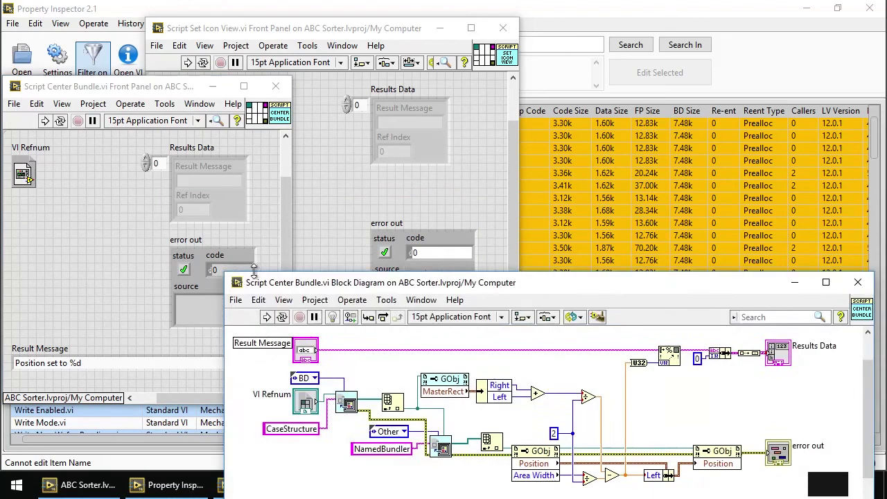
pyautogui.moveTo(377, 290); pyautogui.dragTo(241, 154)
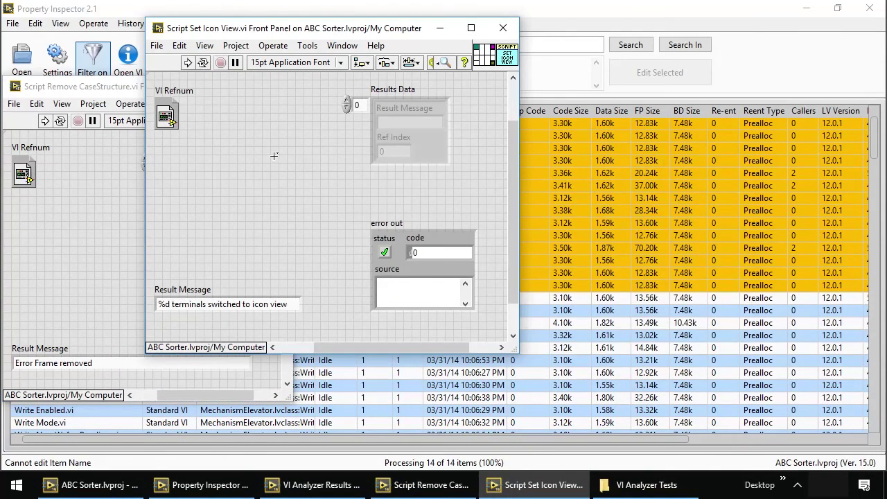
pyautogui.hotkey('ctrl', 'e')
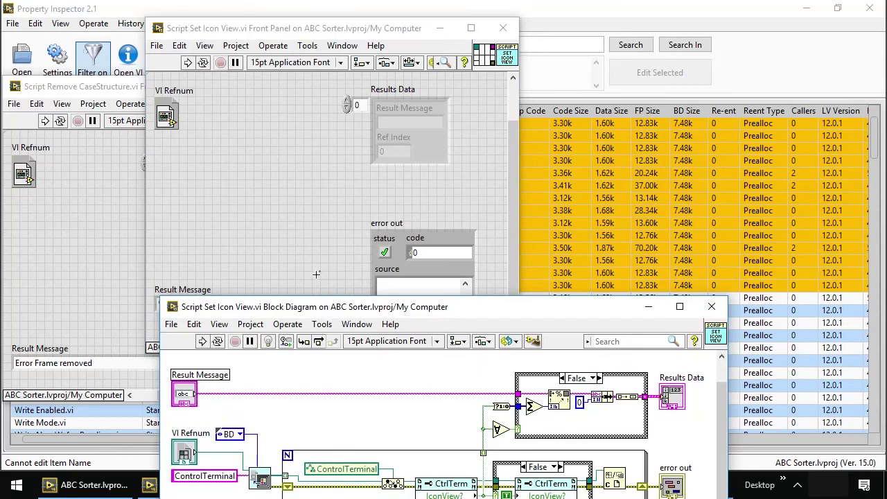
pyautogui.moveTo(311, 308); pyautogui.dragTo(286, 124)
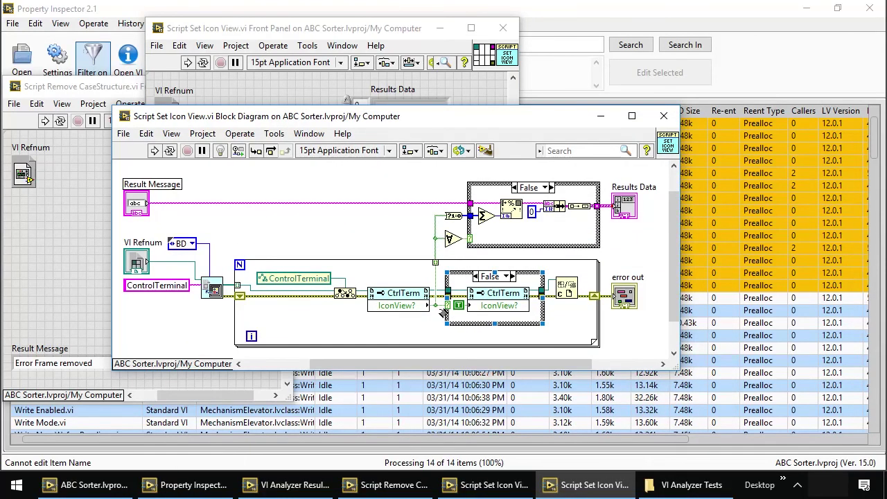
pyautogui.click(598, 229)
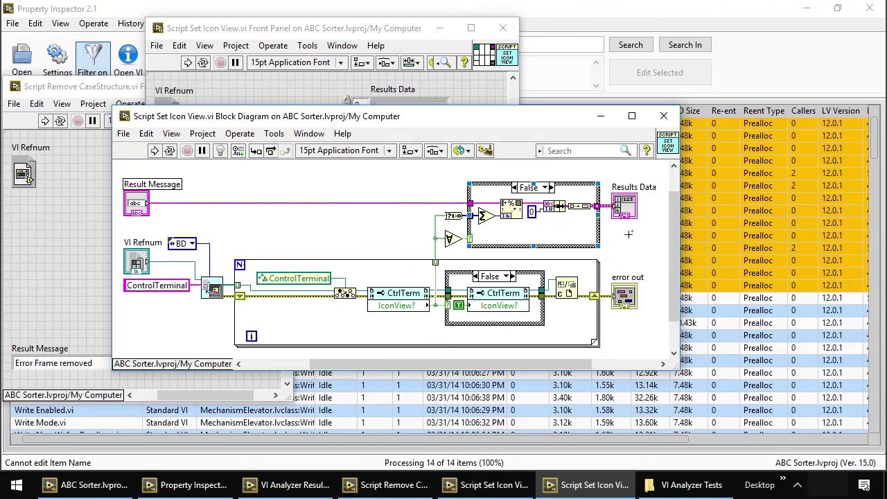
pyautogui.hotkey('ctrl', 'w')
pyautogui.hotkey('ctrl', 'w')
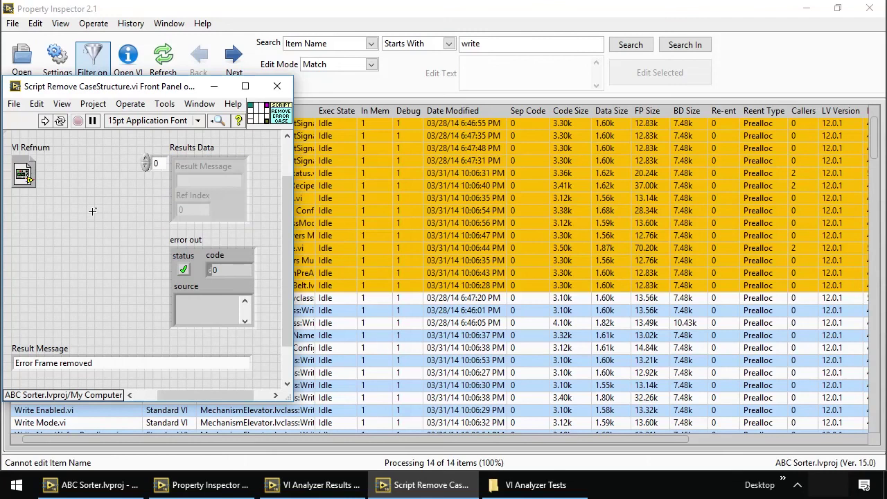
pyautogui.hotkey('ctrl', 'e')
pyautogui.moveTo(239, 267); pyautogui.dragTo(190, 155)
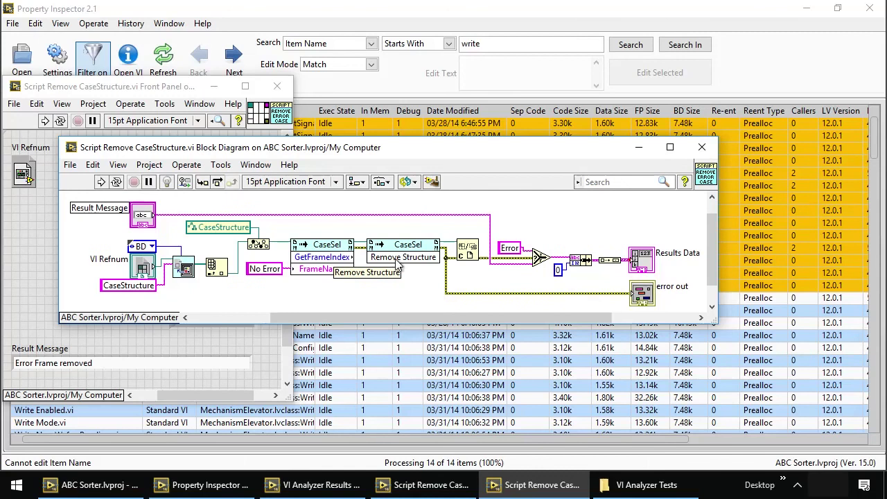
pyautogui.hotkey('ctrl', 'e')
pyautogui.hotkey('ctrl', 'w')
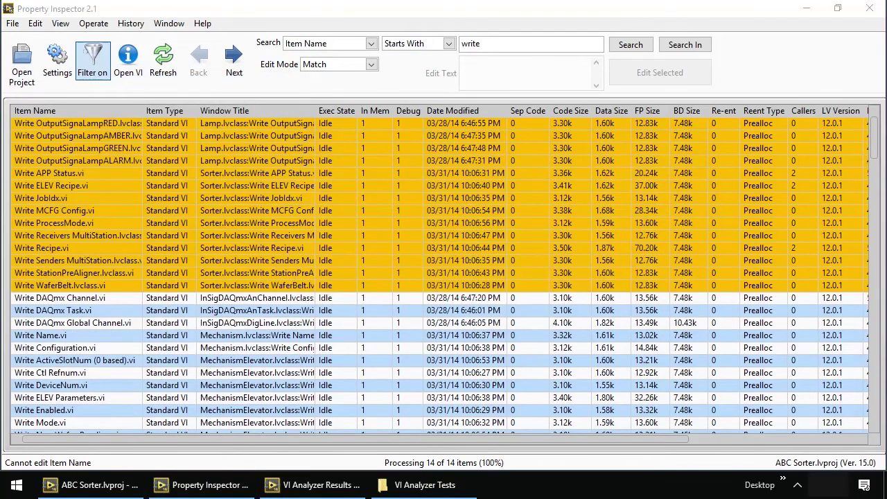
# Inspect the Move Labels plugin VI's block diagram and front panel, then close it
pyautogui.moveTo(0, 64); pyautogui.dragTo(274, 75)
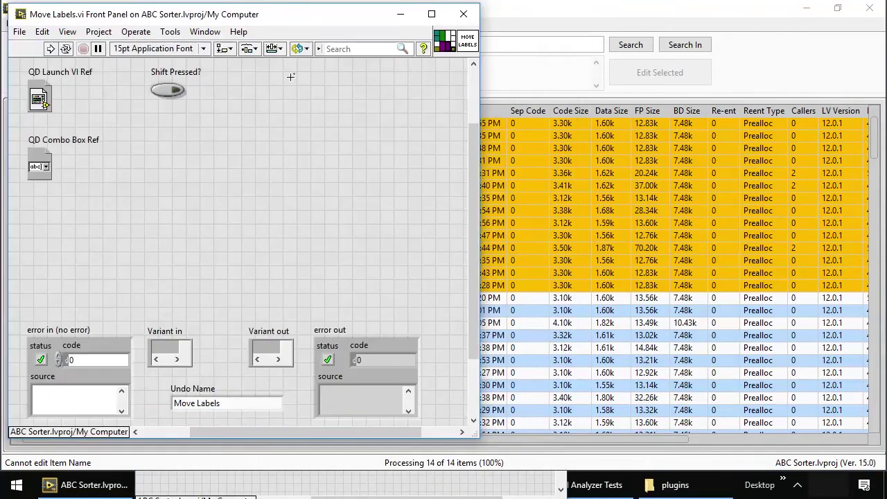
pyautogui.hotkey('ctrl', 'e')
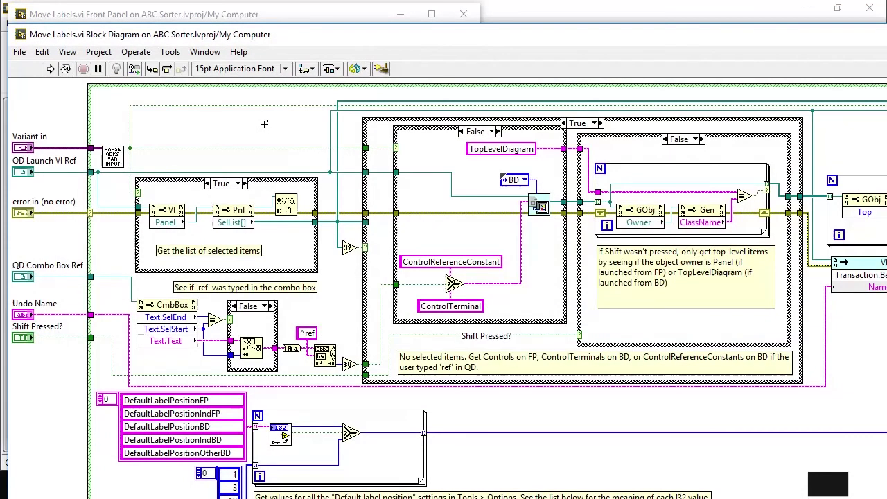
pyautogui.hotkey('ctrl', 'e')
pyautogui.hotkey('ctrl', 'w')
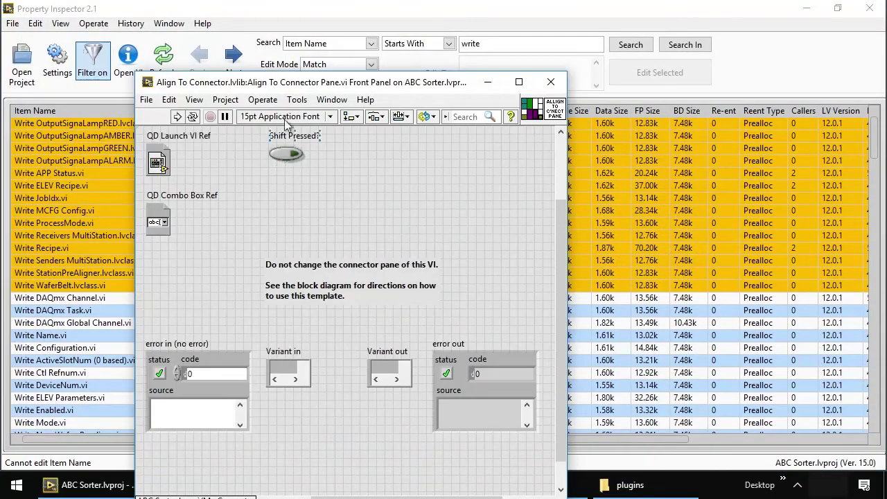
# Inspect Align To Connector Pane's diagram, then close the plugin VIs without saving
pyautogui.moveTo(283, 127); pyautogui.dragTo(295, 170)
pyautogui.hotkey('ctrl', 'e')
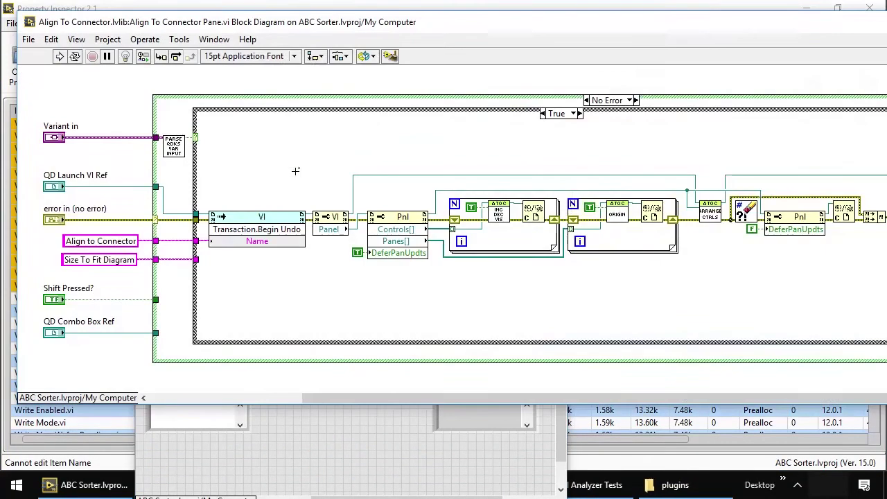
pyautogui.hotkey('ctrl', 'e')
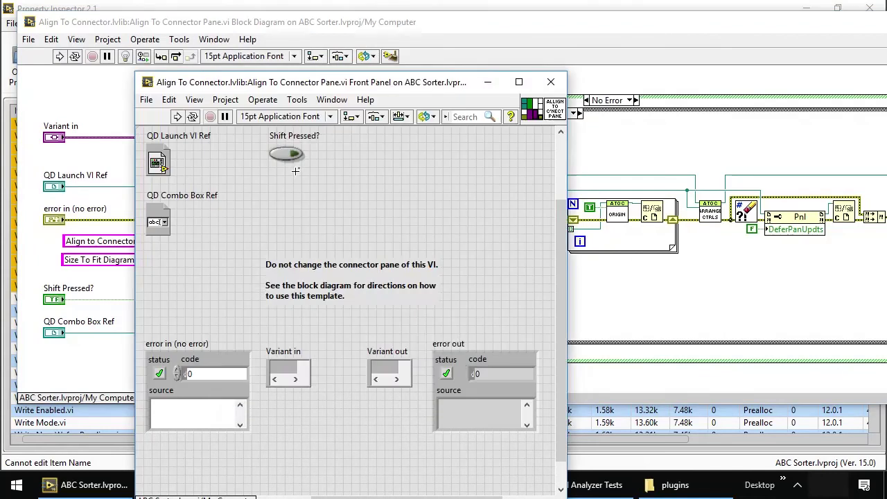
pyautogui.hotkey('ctrl', 'w')
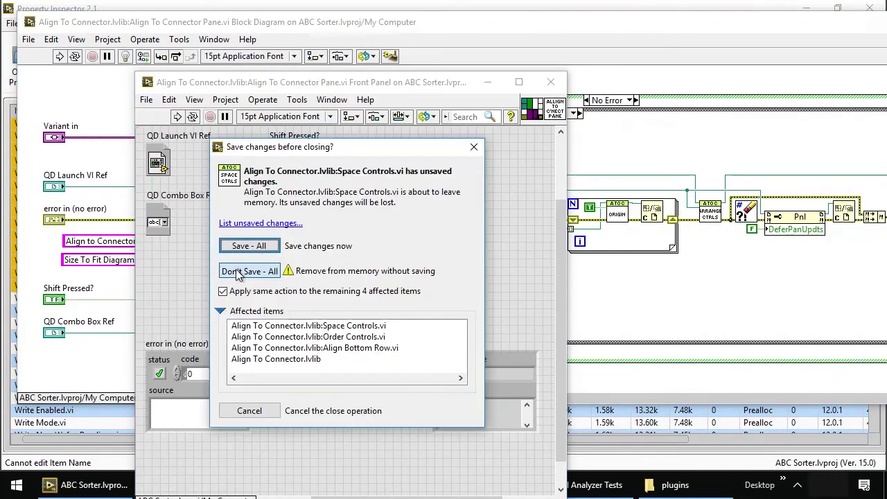
pyautogui.click(236, 270)
pyautogui.click(205, 25)
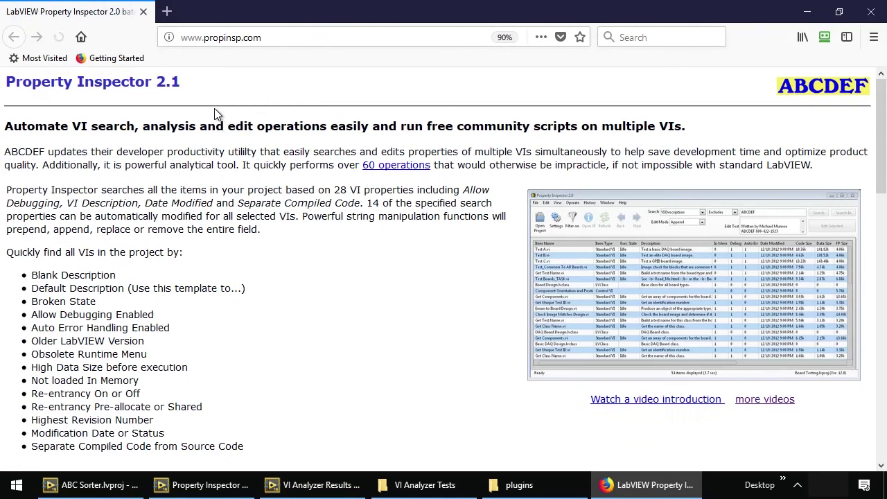
# Scroll the propinsp.com page down to the Sample Scripts link
pyautogui.scroll(-5, 218, 121)
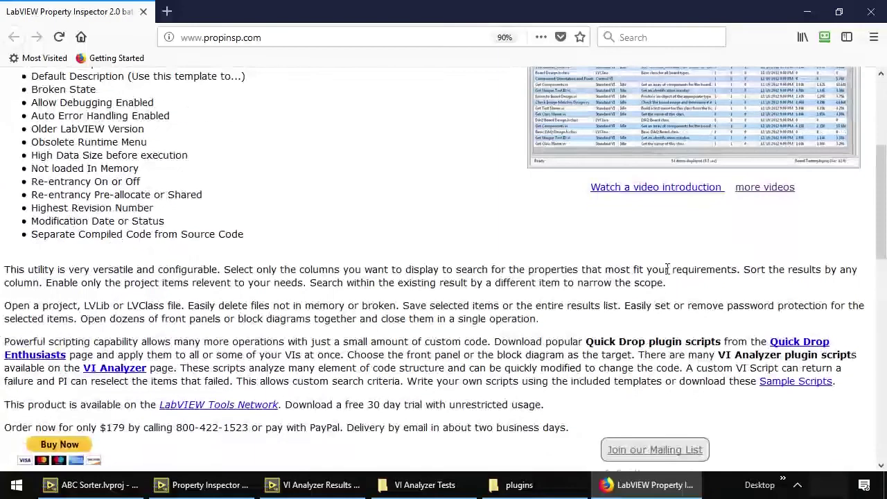